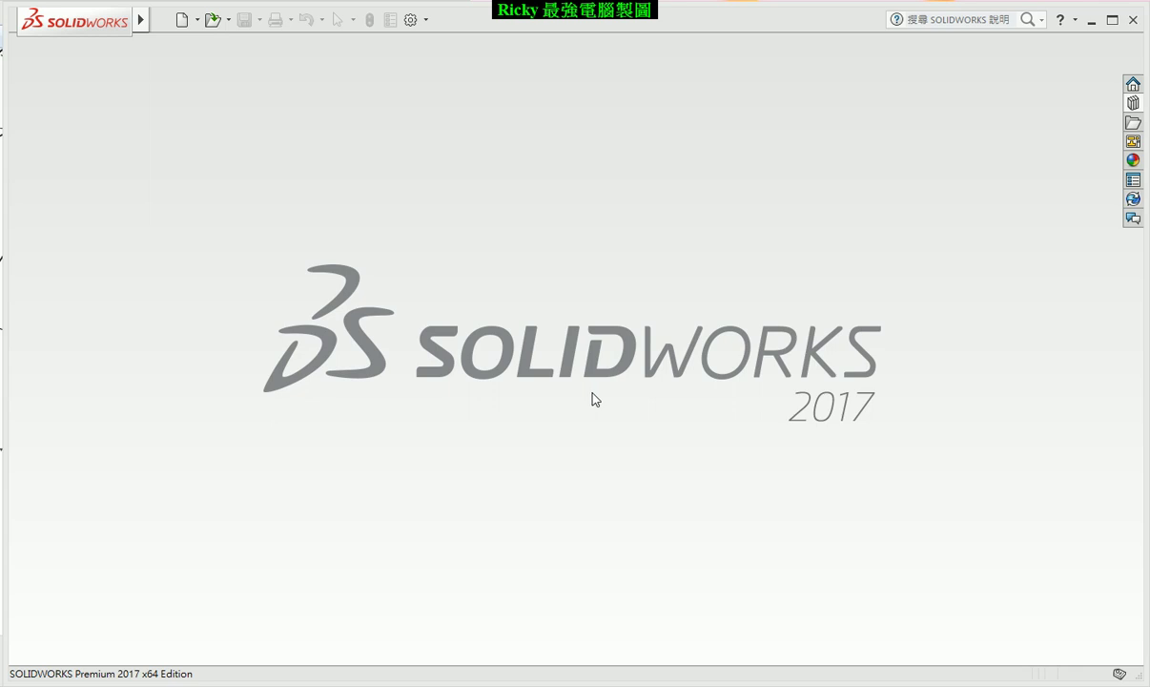
Open the existing part file 圓角練習.
click(210, 19)
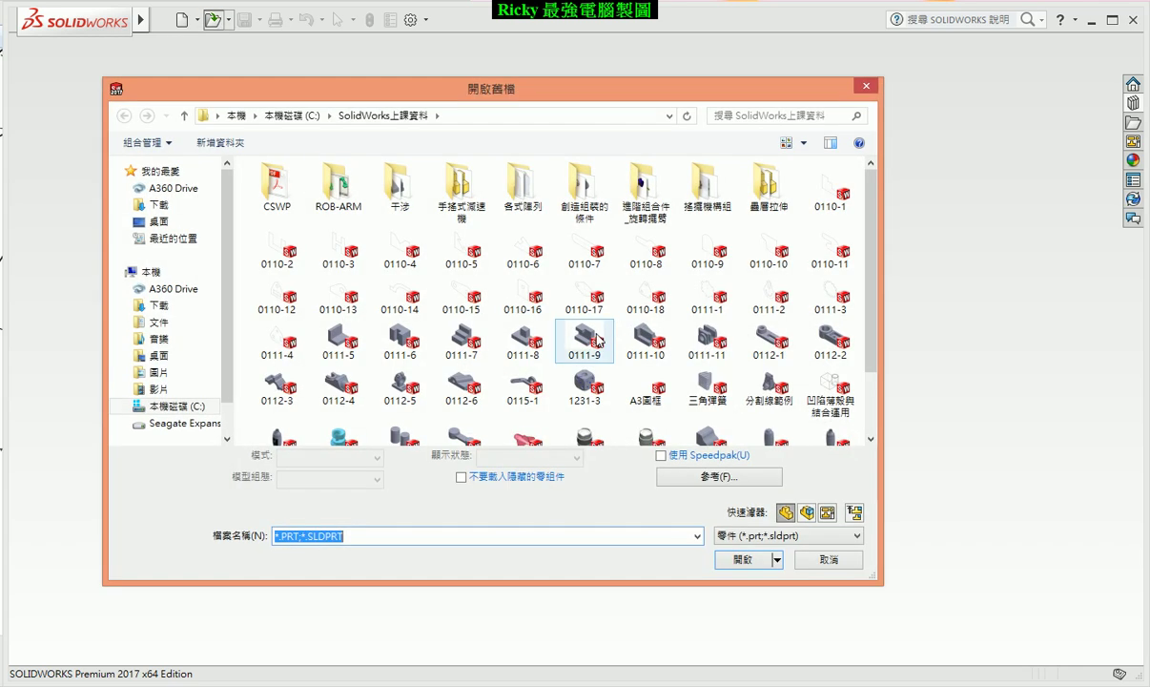
scroll(875, 245, down, 3)
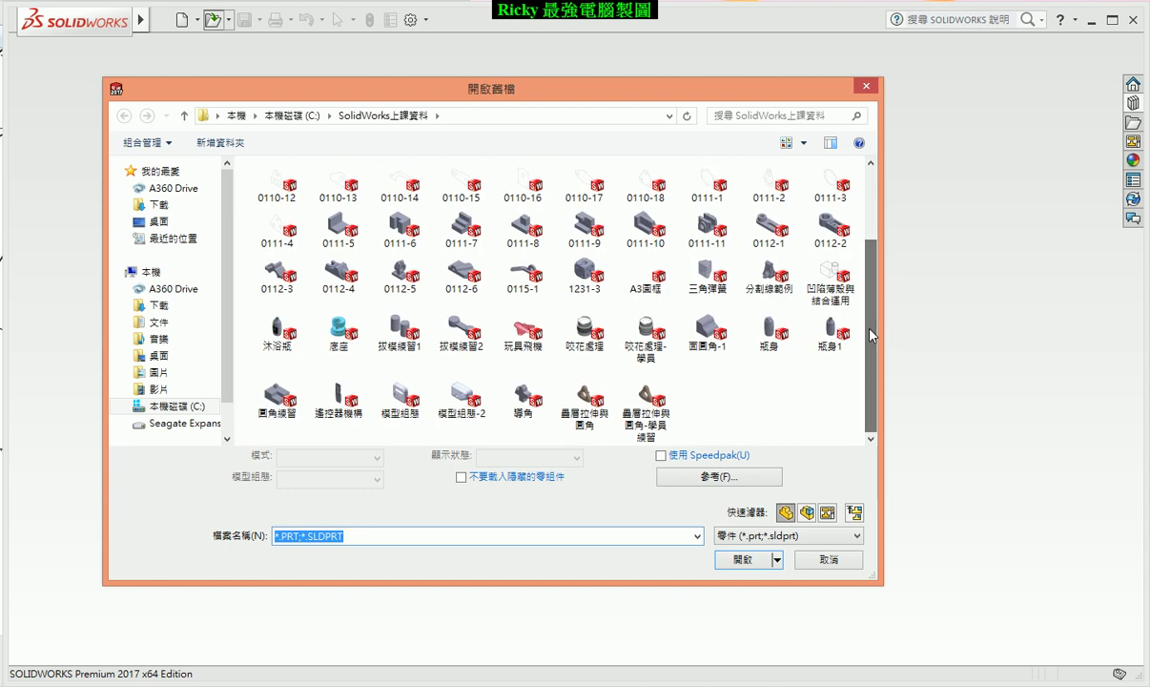
click(278, 409)
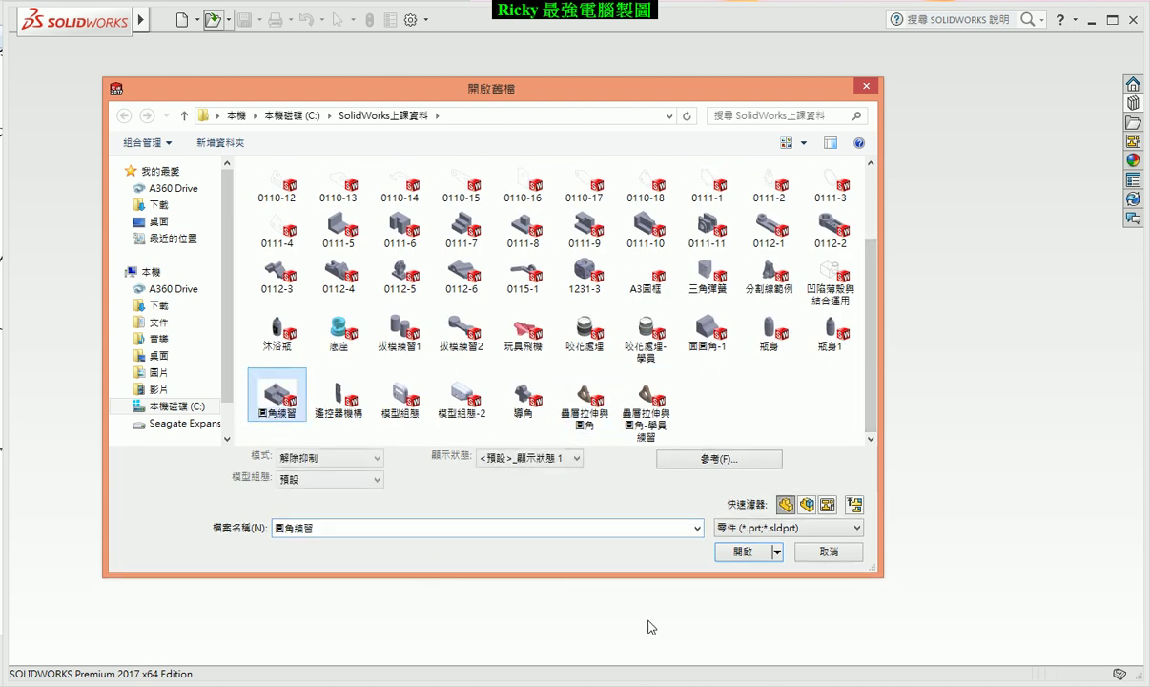
click(745, 553)
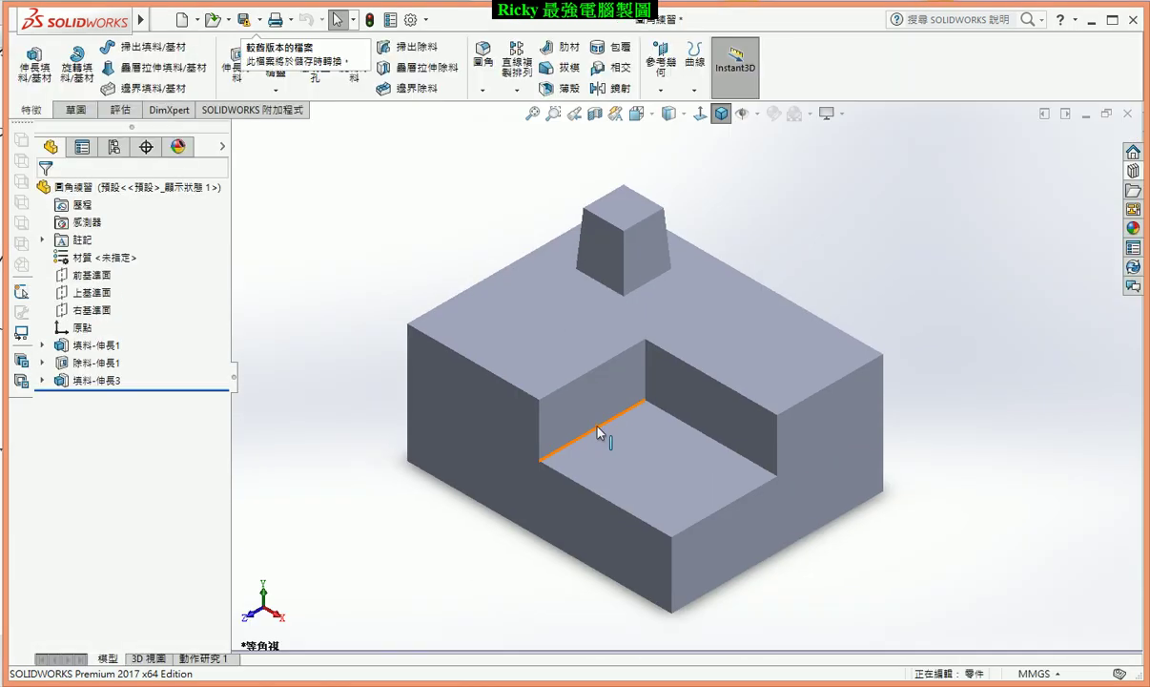
Switch the display style to Shaded With Edges and orbit the block slightly.
click(636, 114)
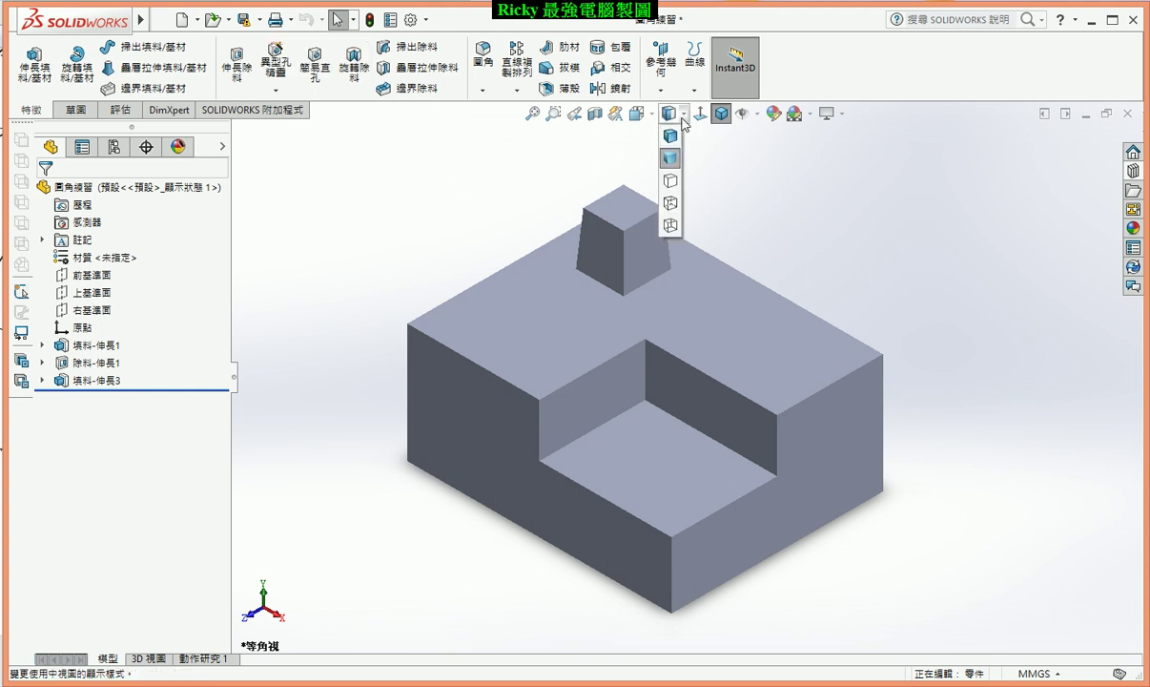
click(635, 141)
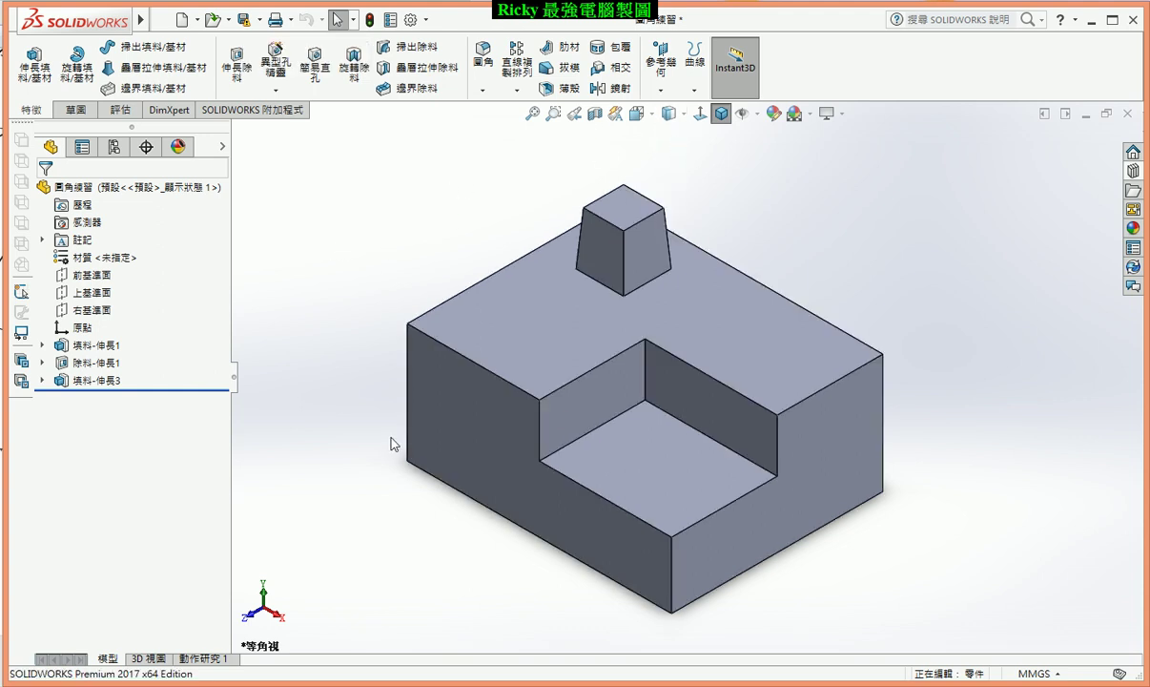
middle_drag(393, 444, 385, 430)
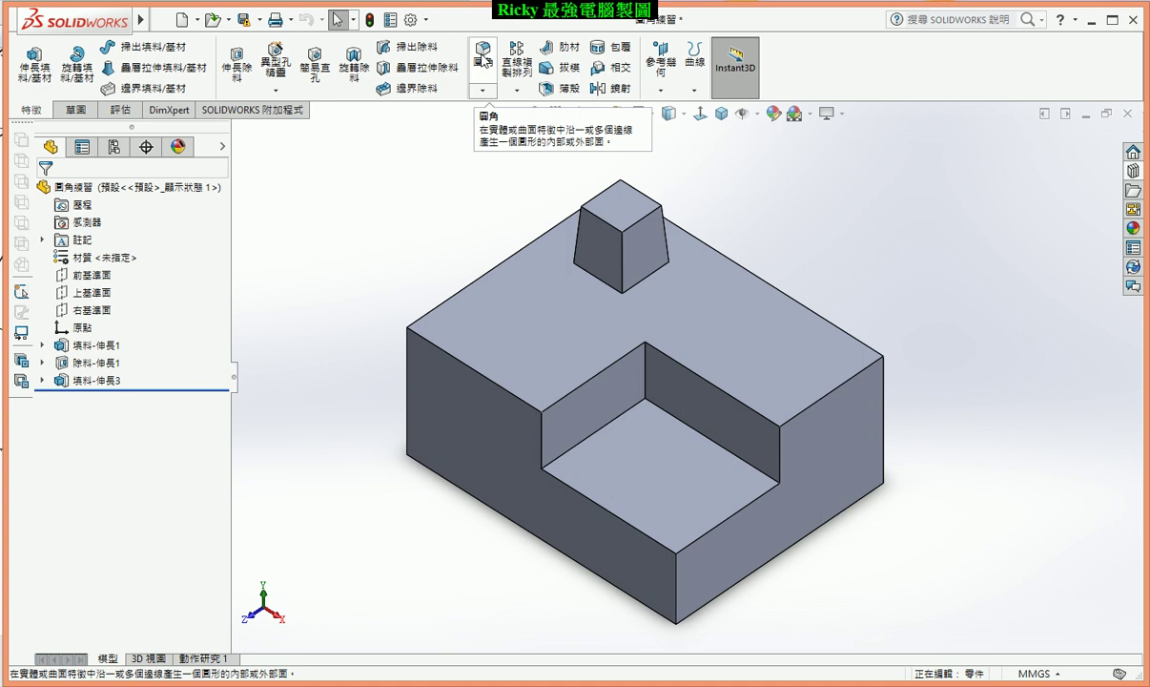
Start a 10 mm fillet on the block's top-left front edge and inspect its preview.
click(483, 59)
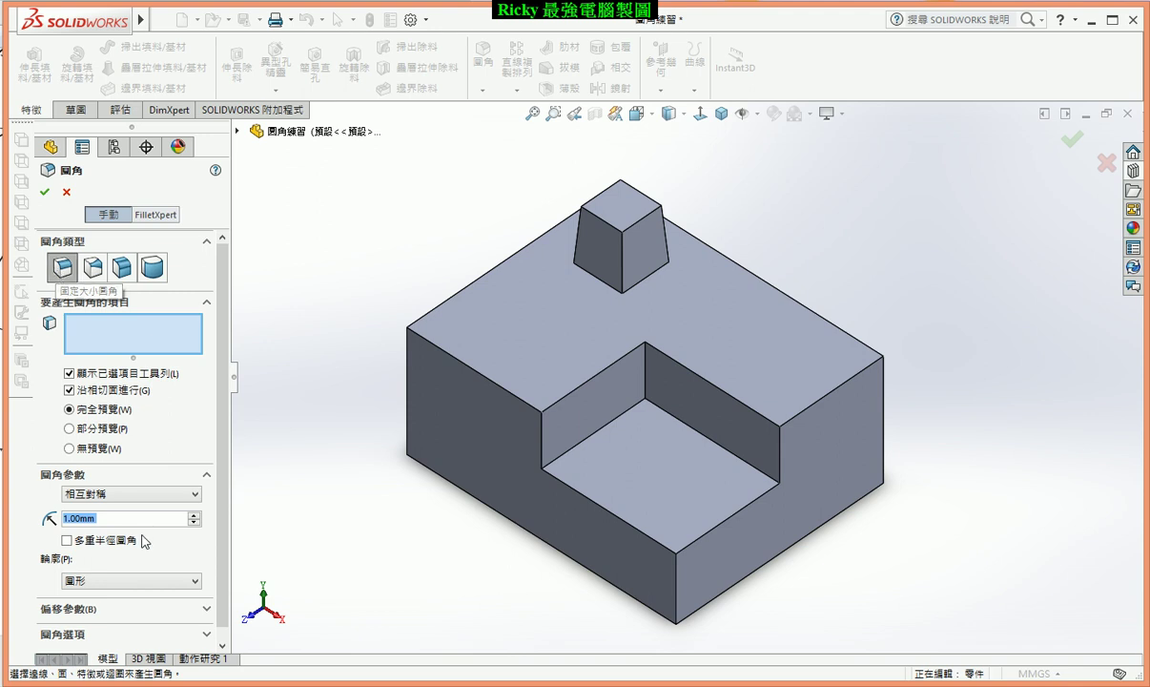
text(10)
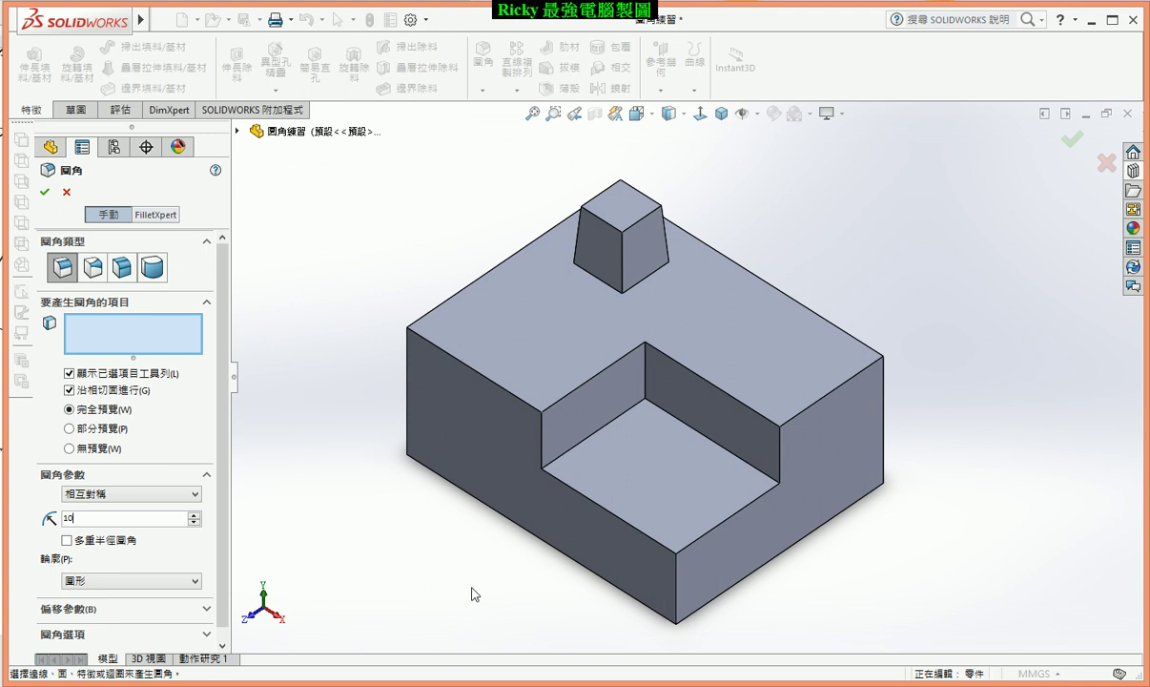
click(429, 338)
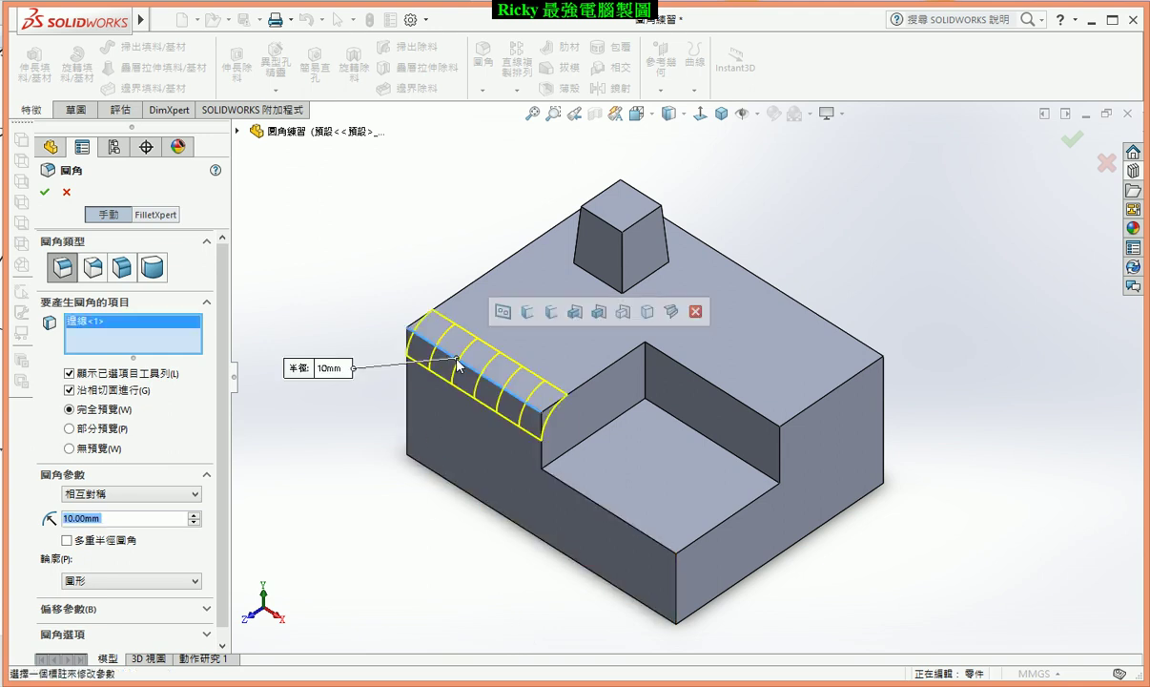
middle_drag(408, 472, 354, 390)
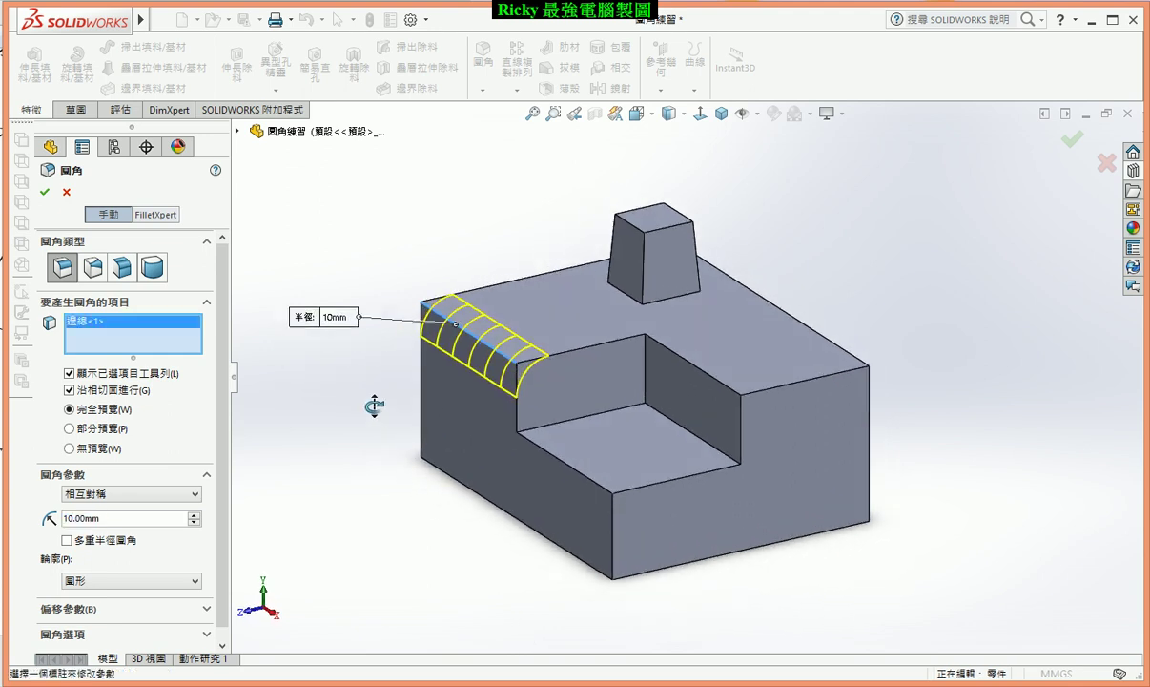
scroll(492, 305, down, 3)
scroll(492, 305, down, 2)
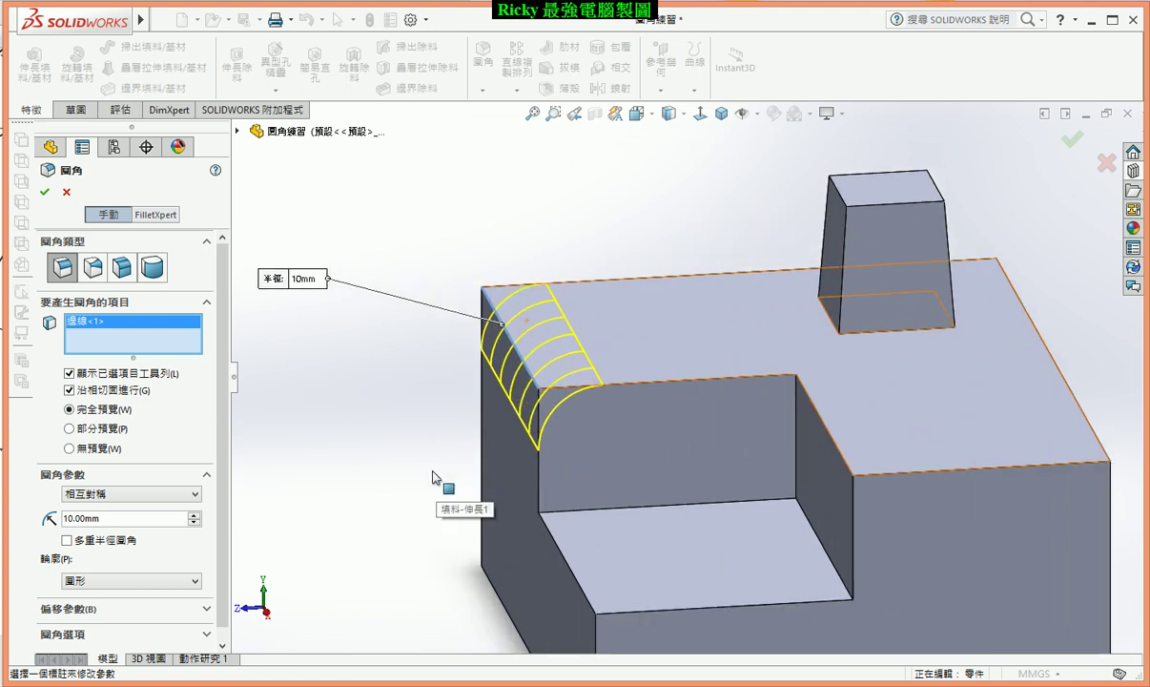
drag(545, 387, 595, 386)
drag(604, 383, 545, 462)
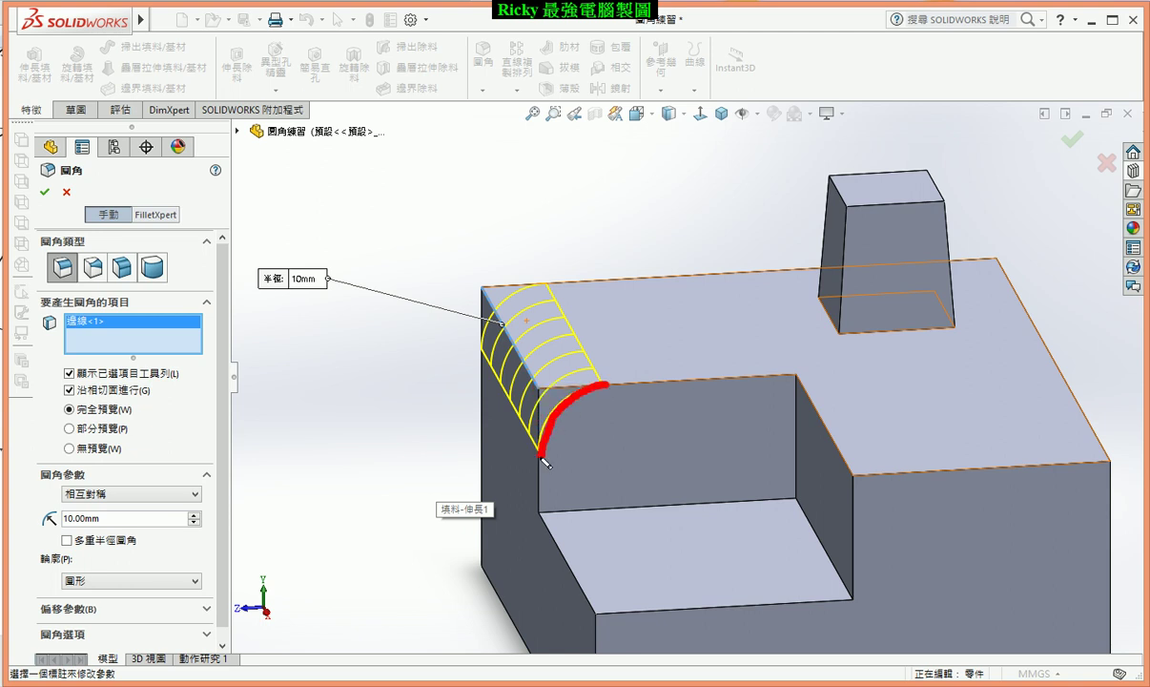
scroll(505, 428, up, 3)
middle_drag(505, 429, 562, 455)
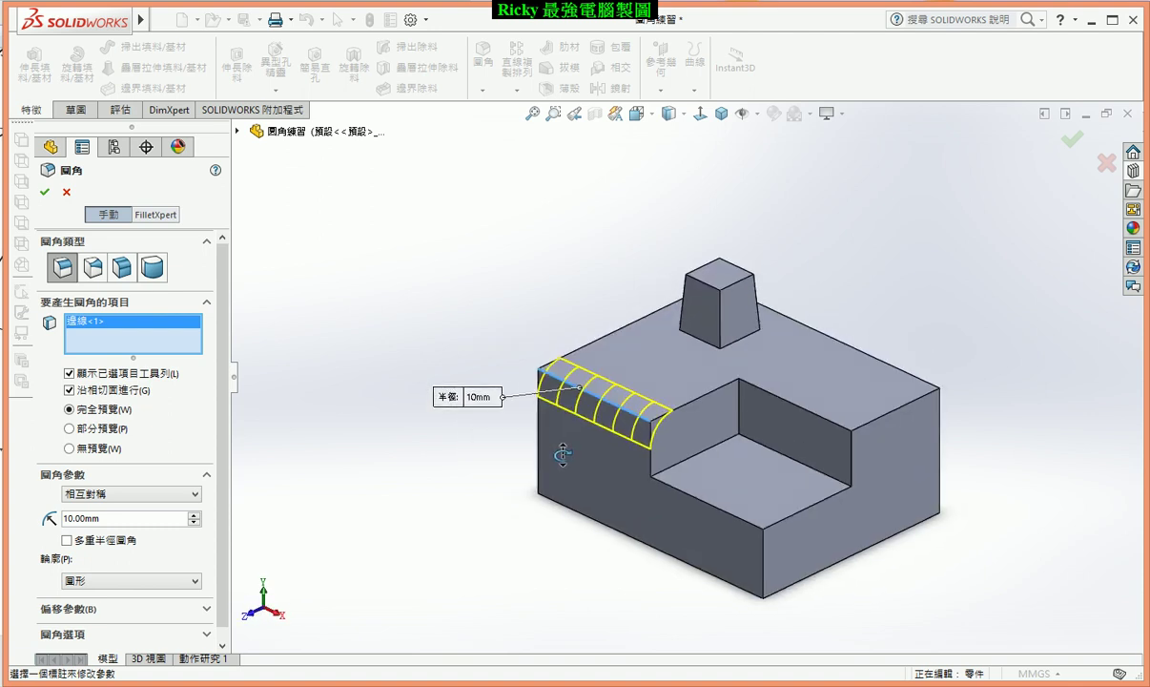
Add the bottom front edge and the top-right edge to the 10 mm fillet.
click(588, 524)
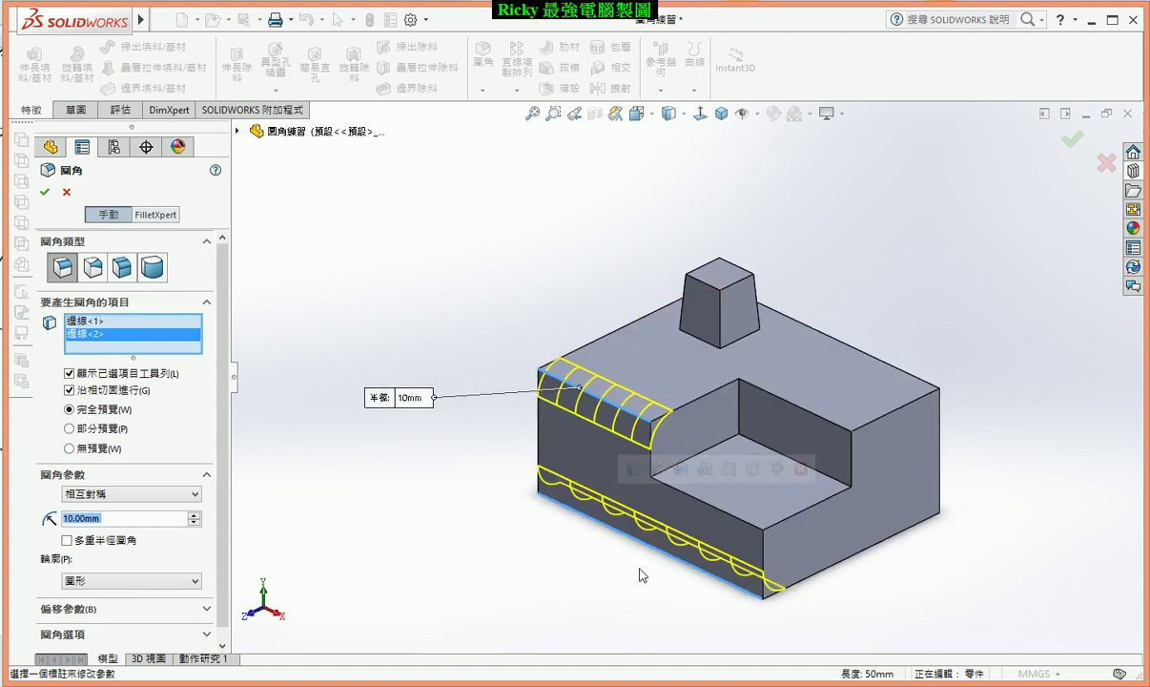
scroll(637, 504, down, 3)
scroll(637, 506, up, 3)
scroll(897, 343, down, 3)
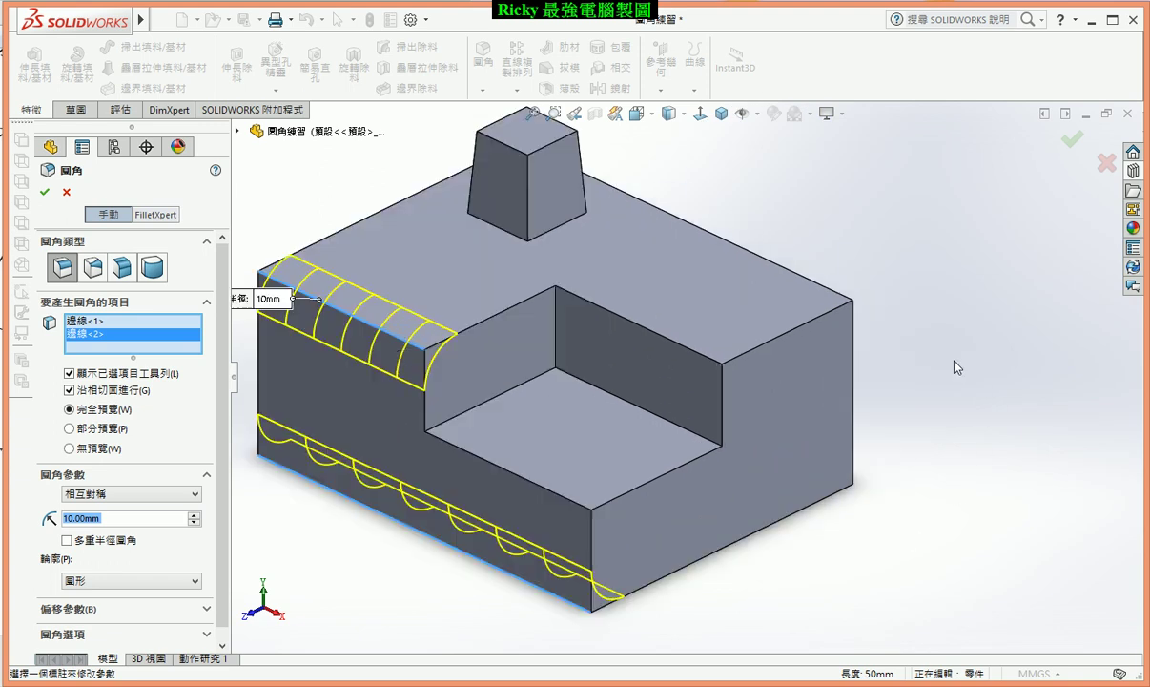
click(790, 335)
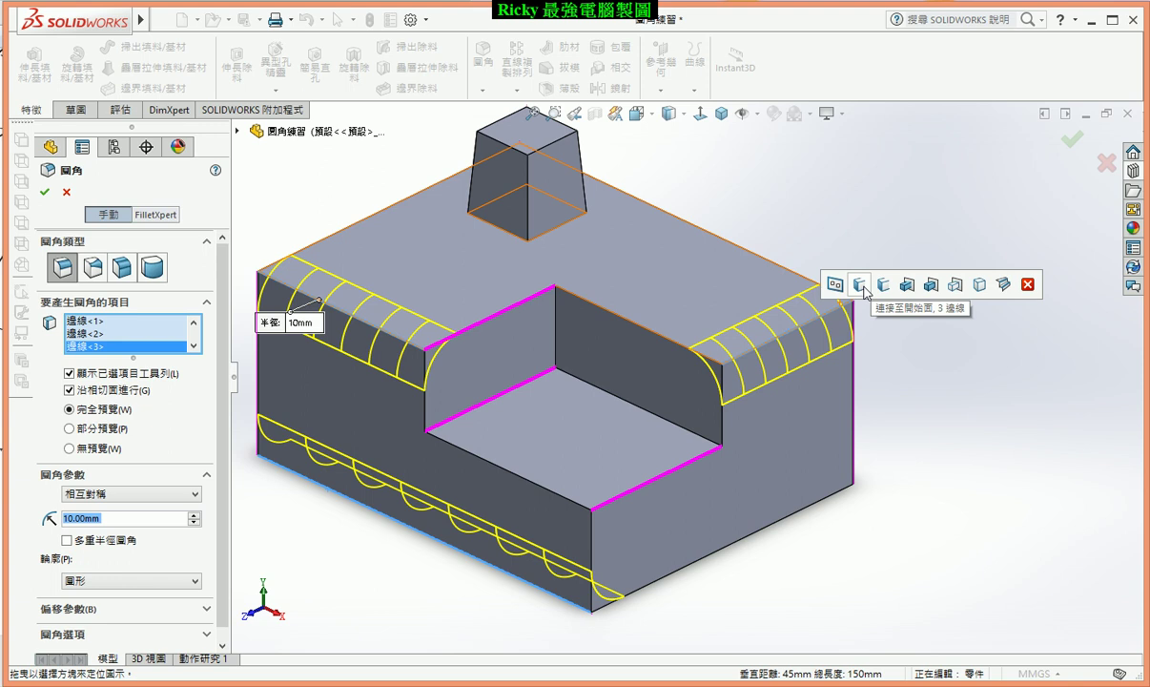
Add the pocket's connected edges, then remove the unwanted pocket step edges, keeping the front lip.
click(865, 286)
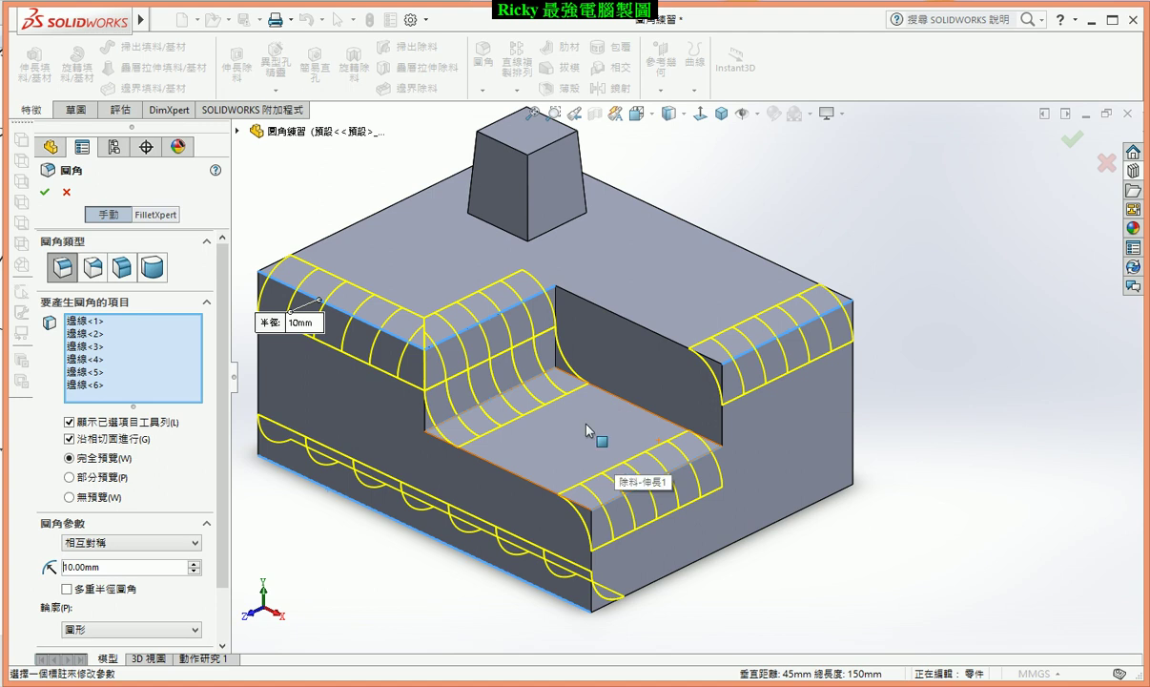
click(520, 320)
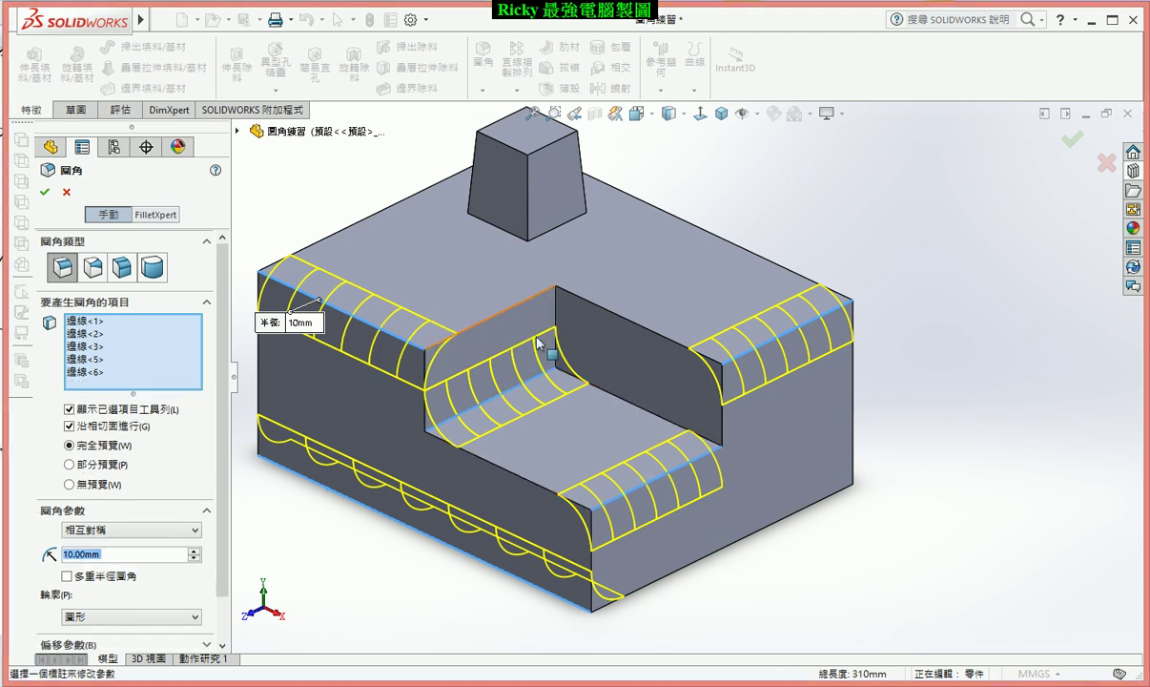
click(536, 384)
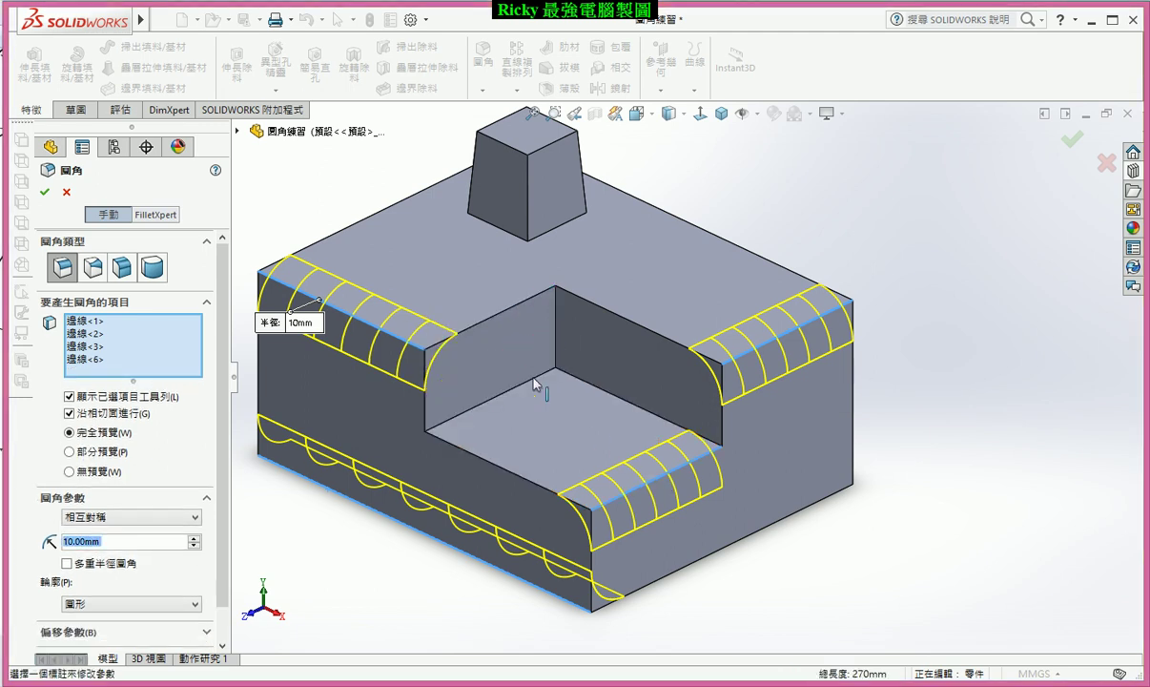
click(518, 307)
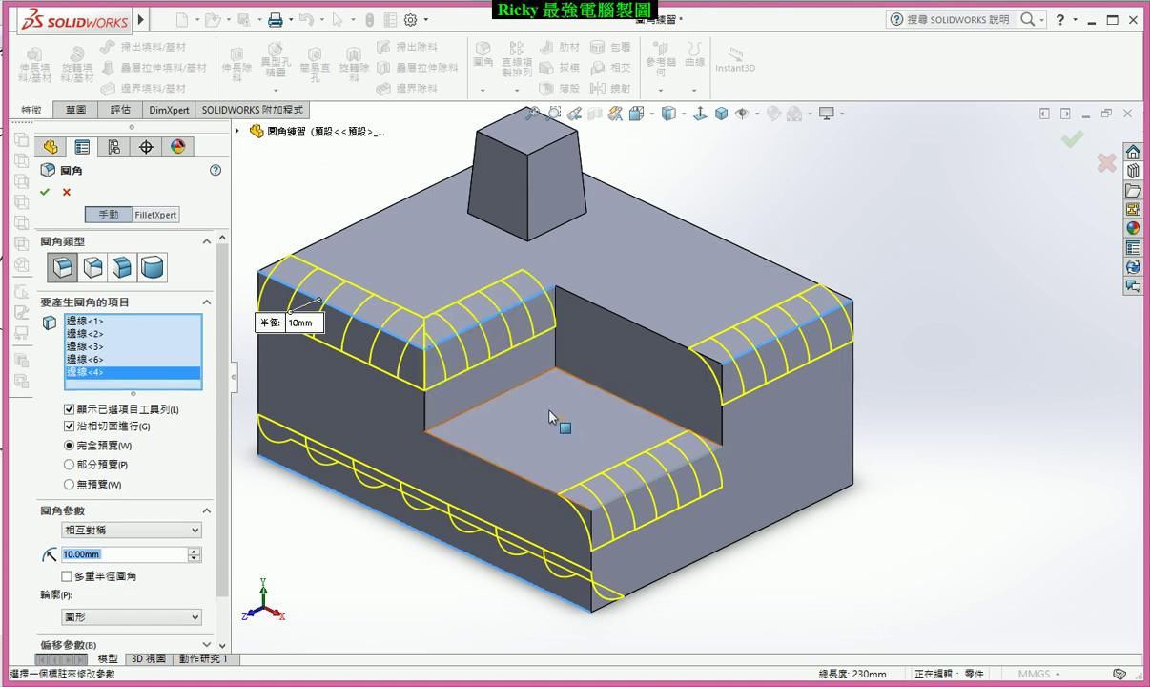
click(515, 329)
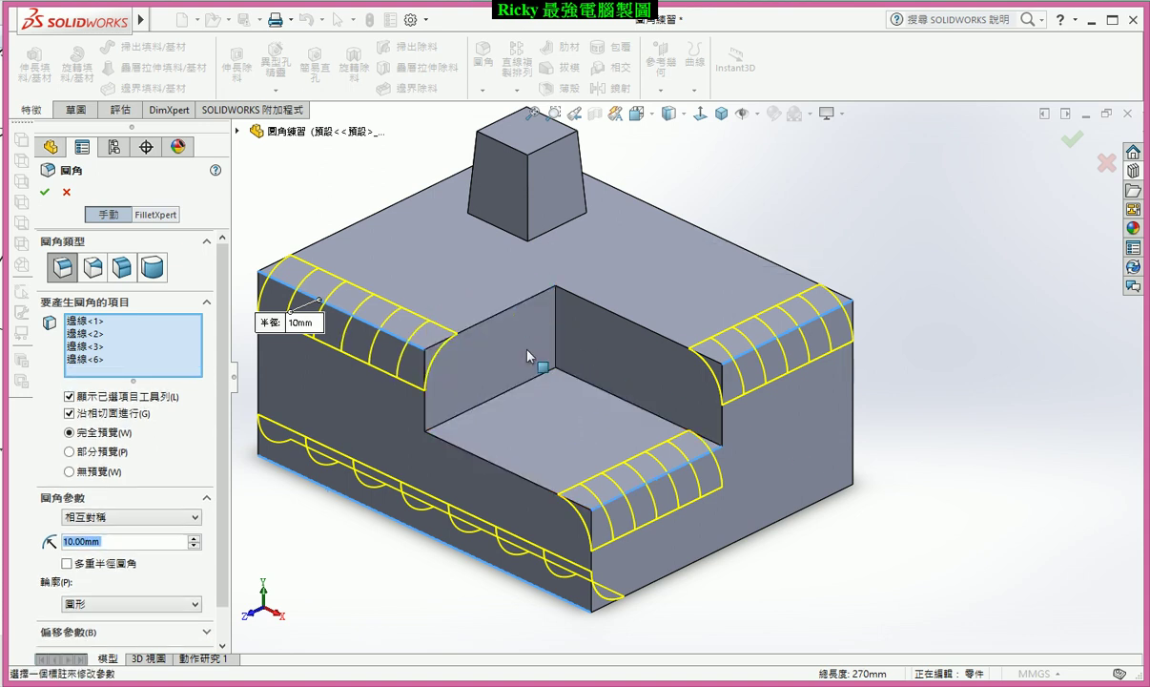
scroll(551, 385, up, 2)
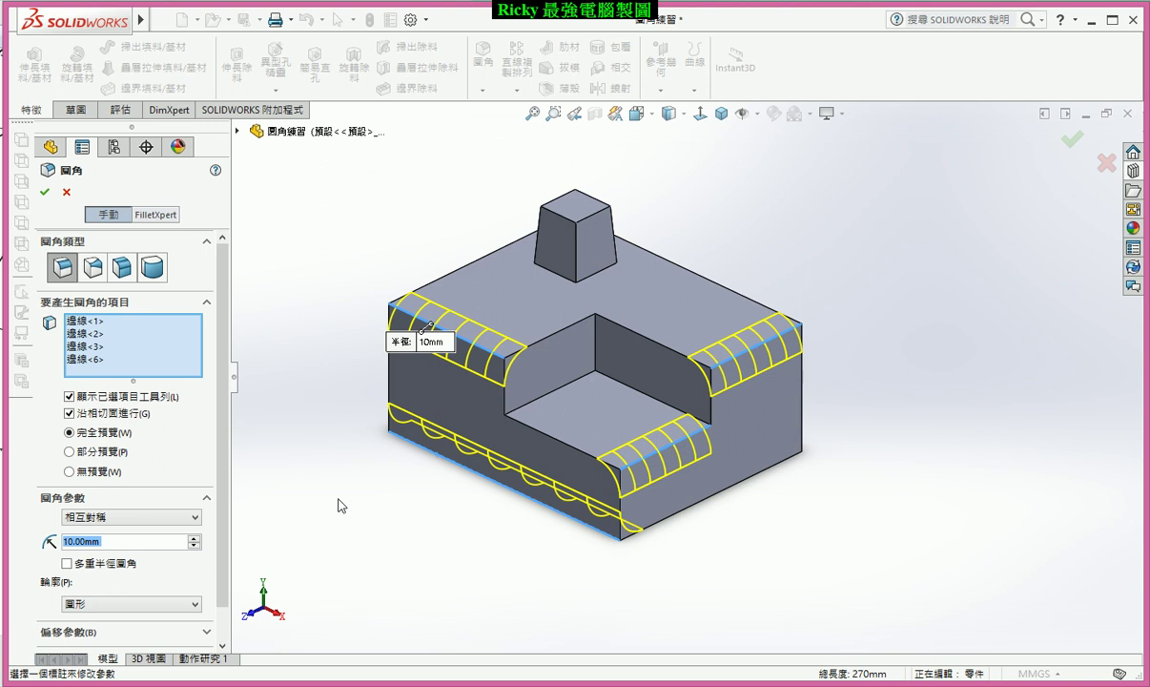
Discard the 10 mm fillet and instead apply a 5 mm fillet, 圓角1, to the upper-left front edge.
click(67, 192)
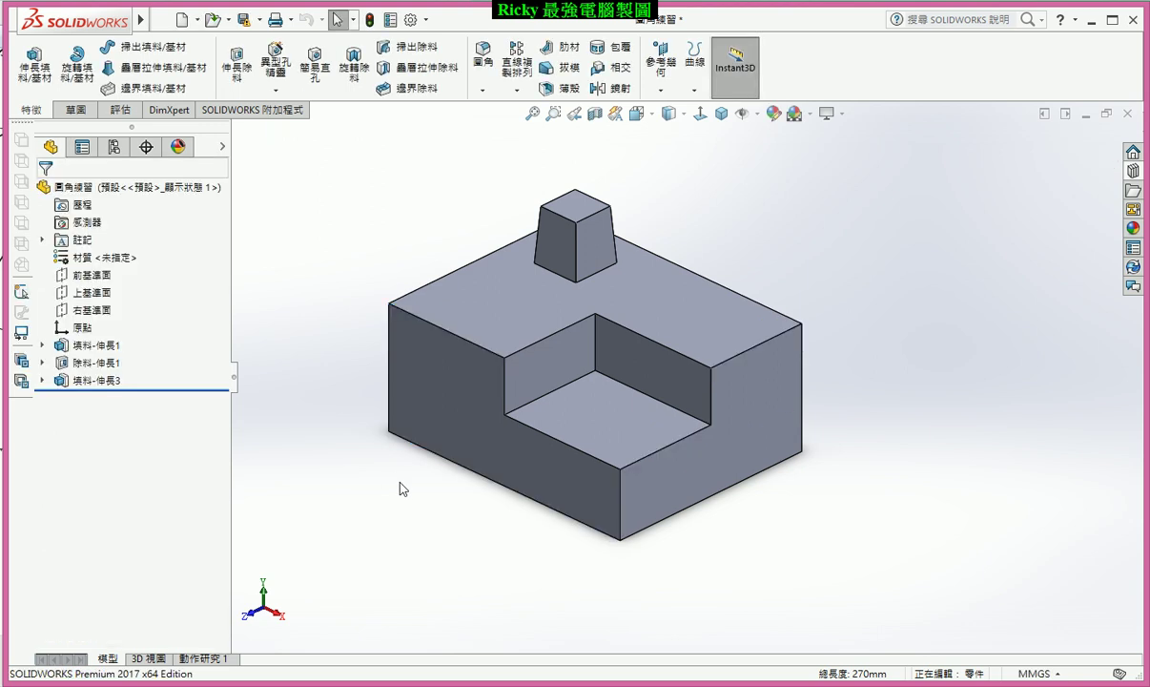
click(484, 63)
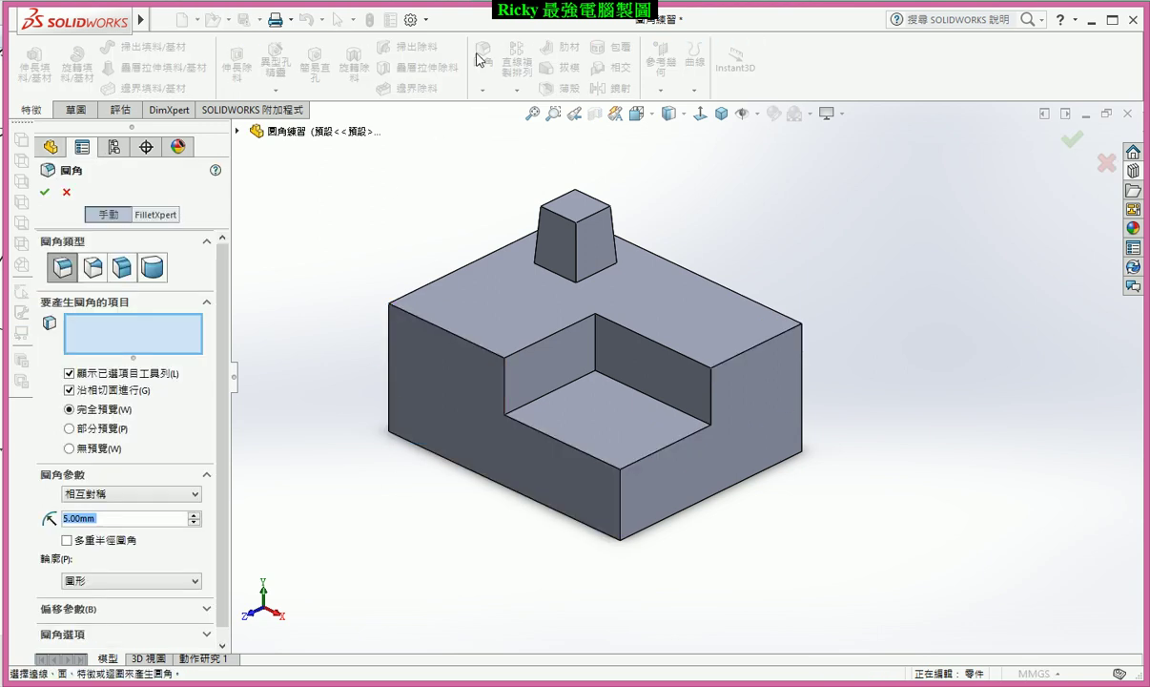
click(401, 308)
scroll(437, 300, down, 2)
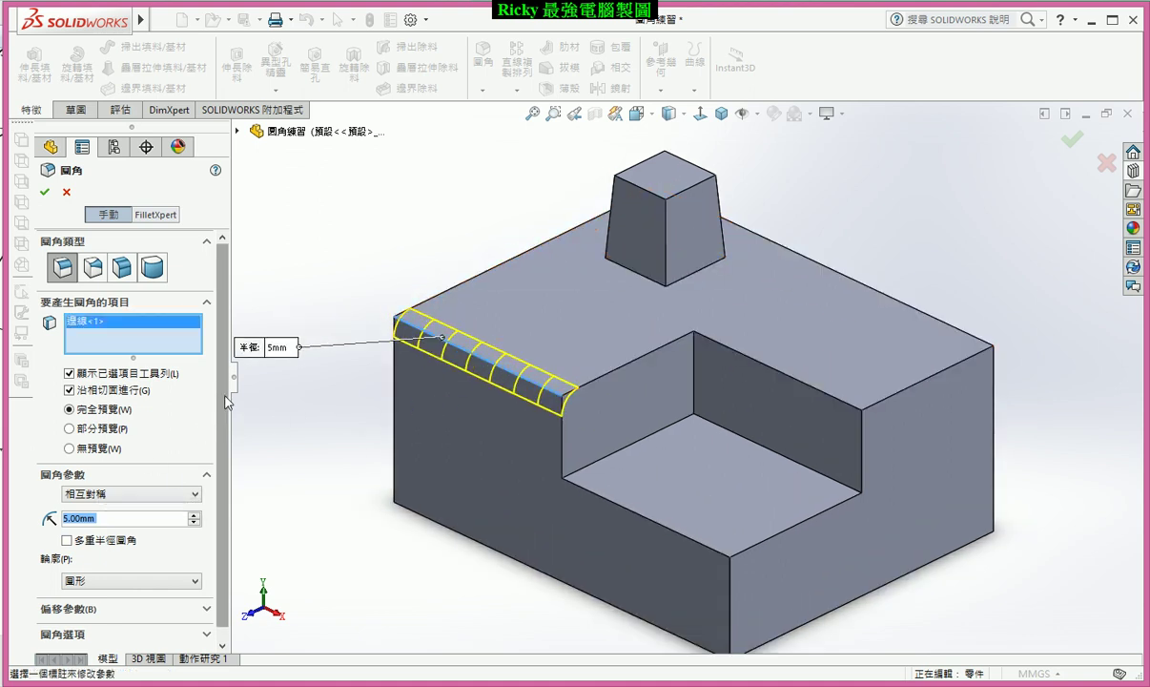
scroll(212, 381, down, 1)
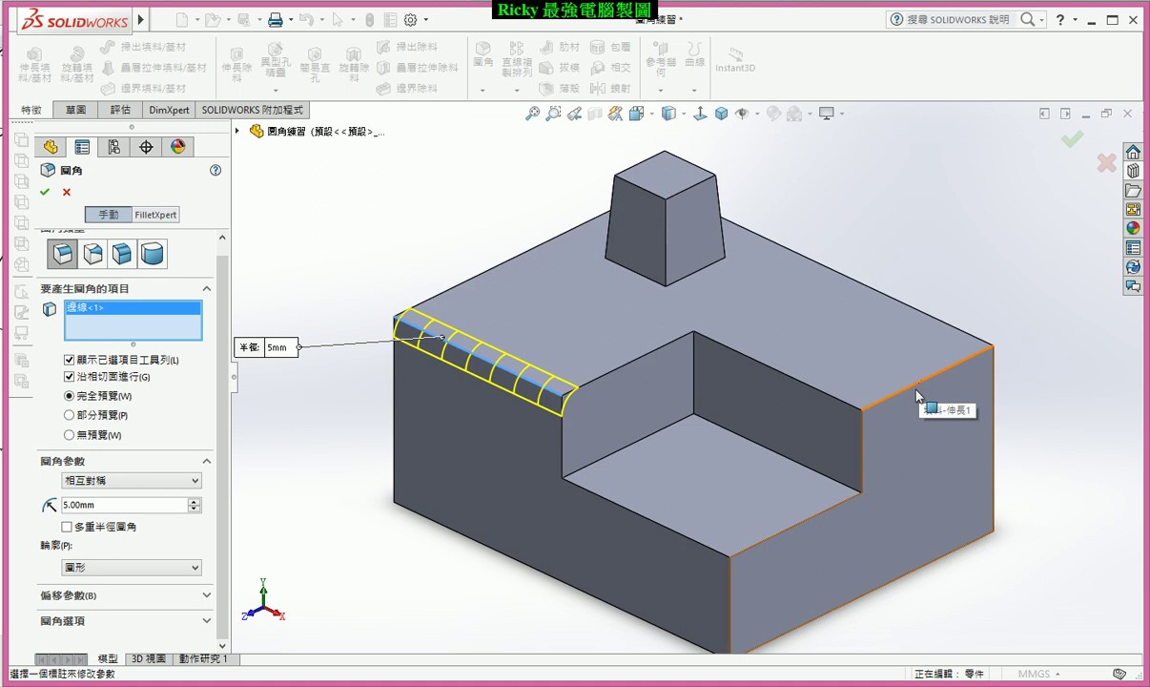
click(44, 192)
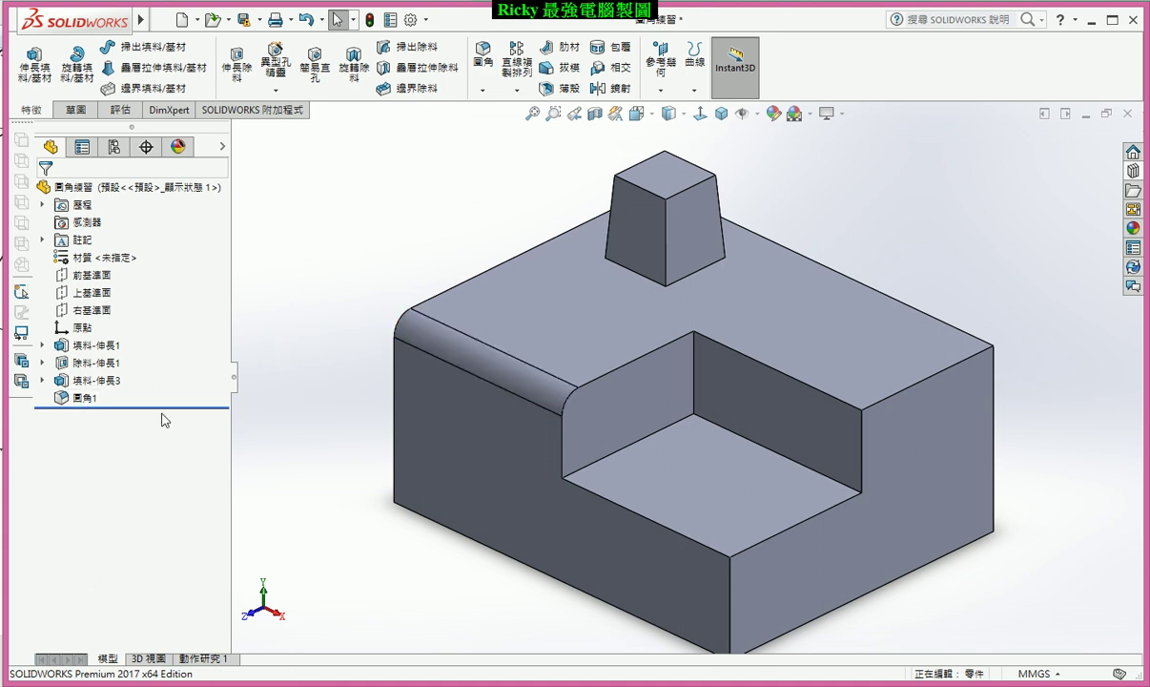
Edit 圓角1, add the pocket's back and right top edges and bottom front-left edge, enable Multiple radius fillet.
click(94, 401)
click(110, 359)
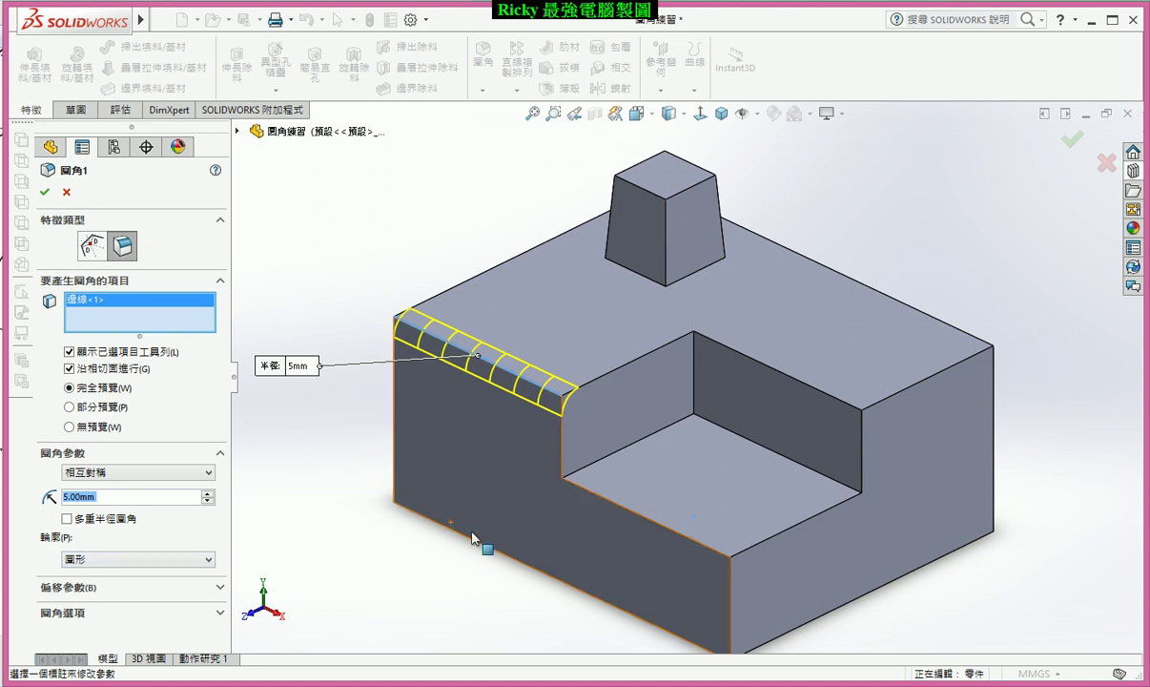
click(627, 370)
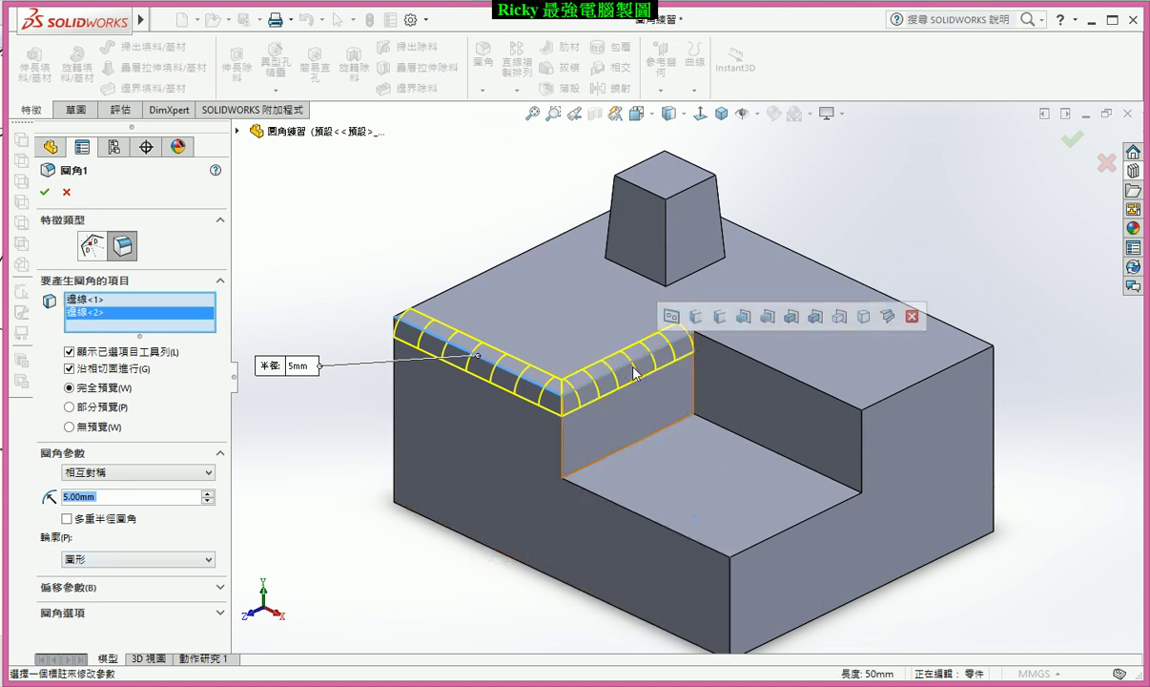
click(750, 359)
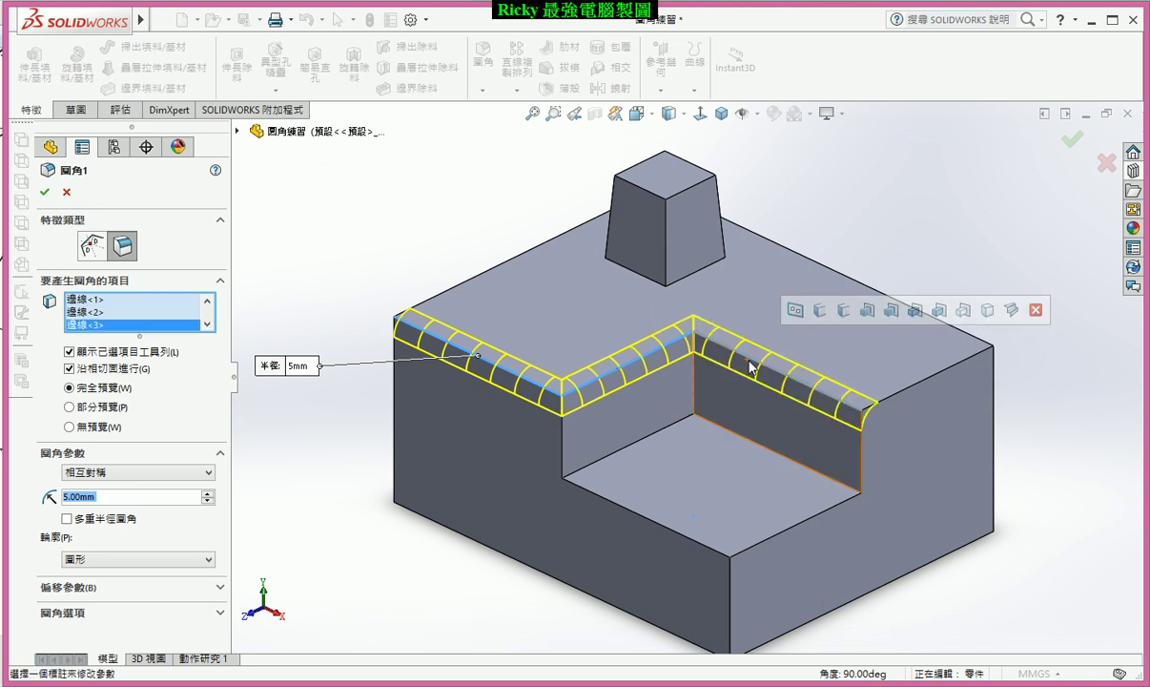
click(67, 519)
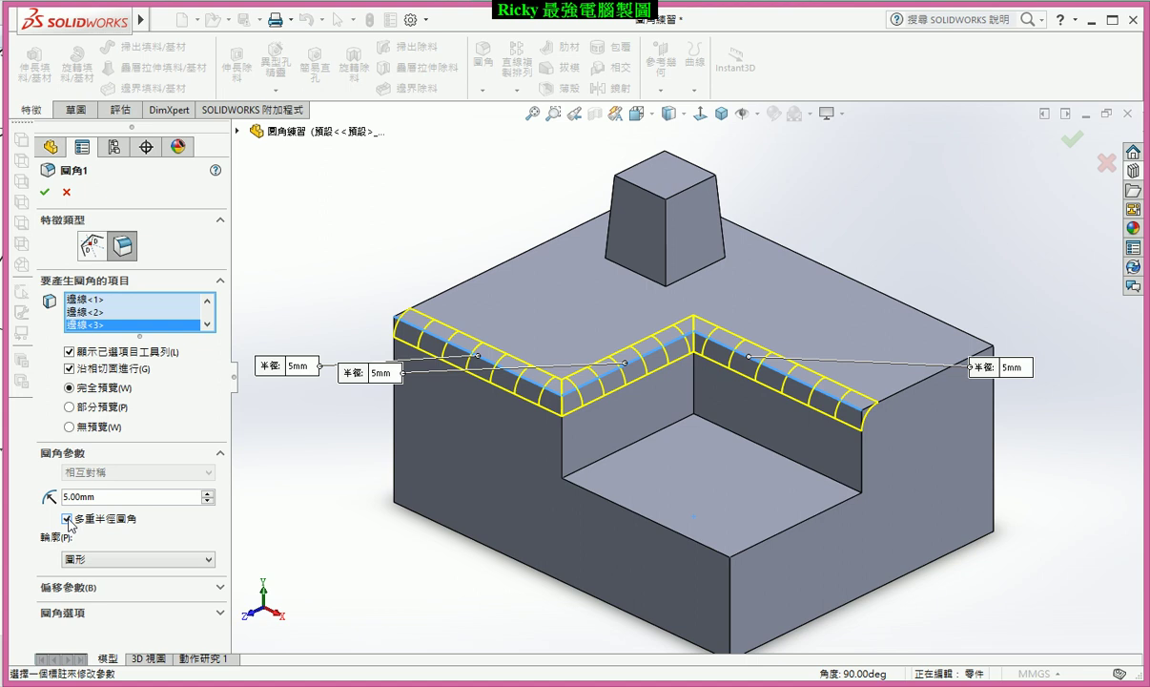
mouse_move(305, 457)
middle_down()
mouse_move(320, 488)
mouse_move(385, 470)
mouse_move(345, 474)
mouse_move(335, 501)
middle_up()
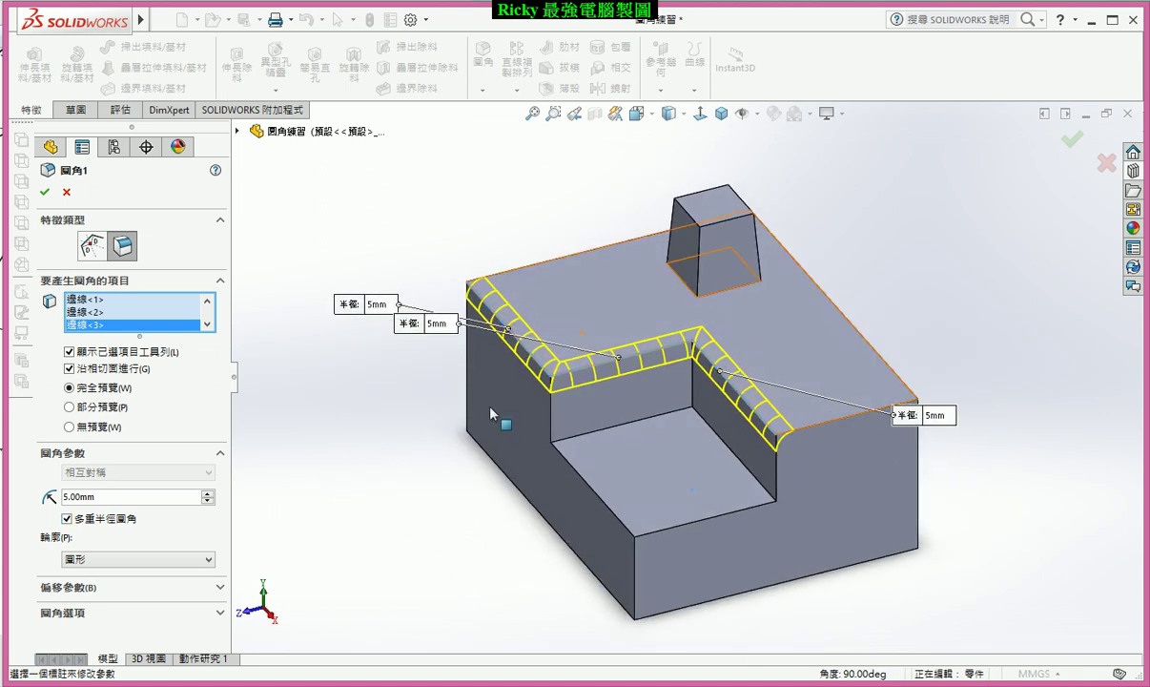
click(537, 510)
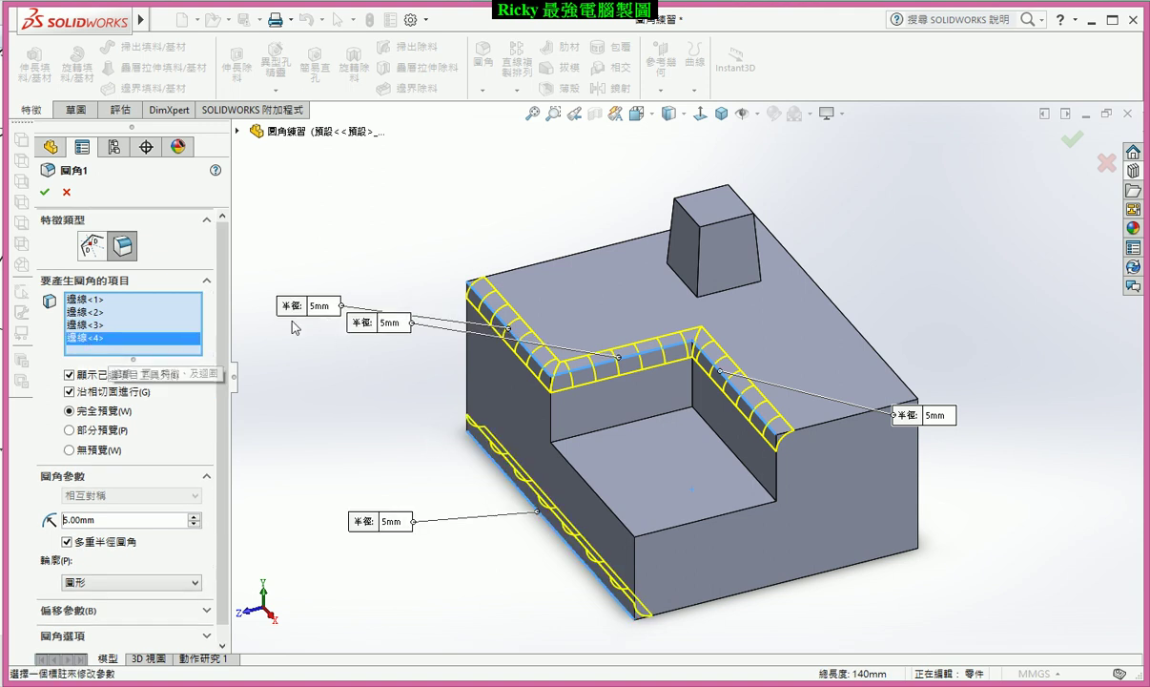
Set radii of 1 mm on the pocket's back edge, 3 mm right edge, 2 mm bottom edge, and apply.
click(393, 323)
text(1)
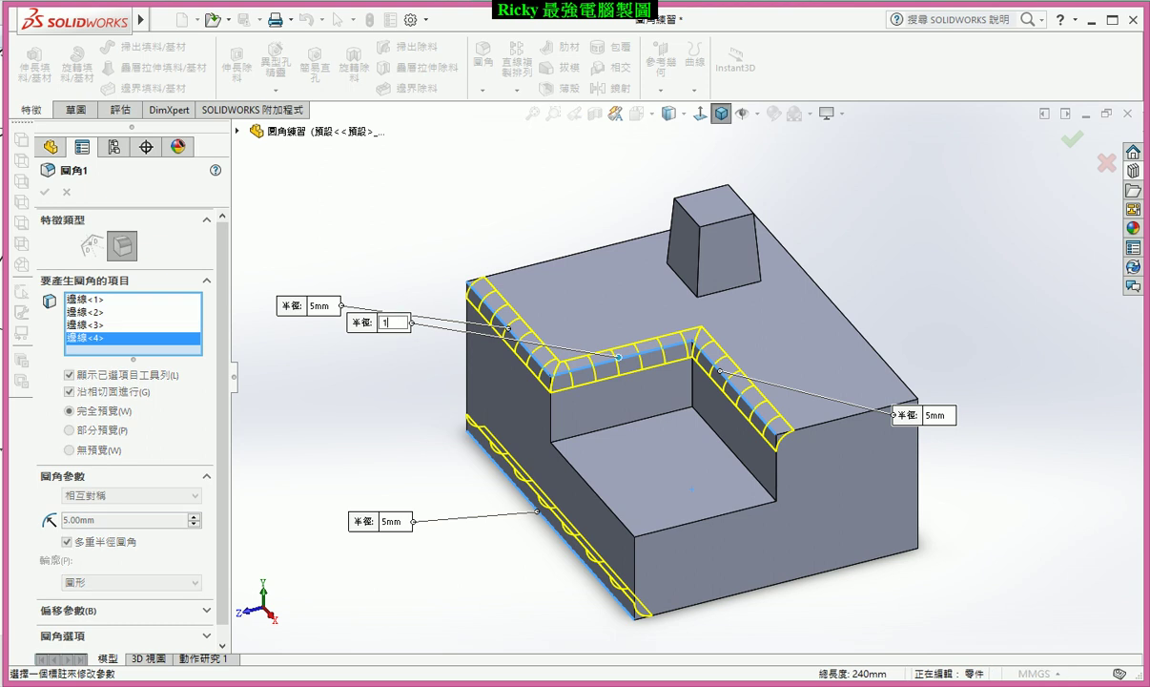
key(Return)
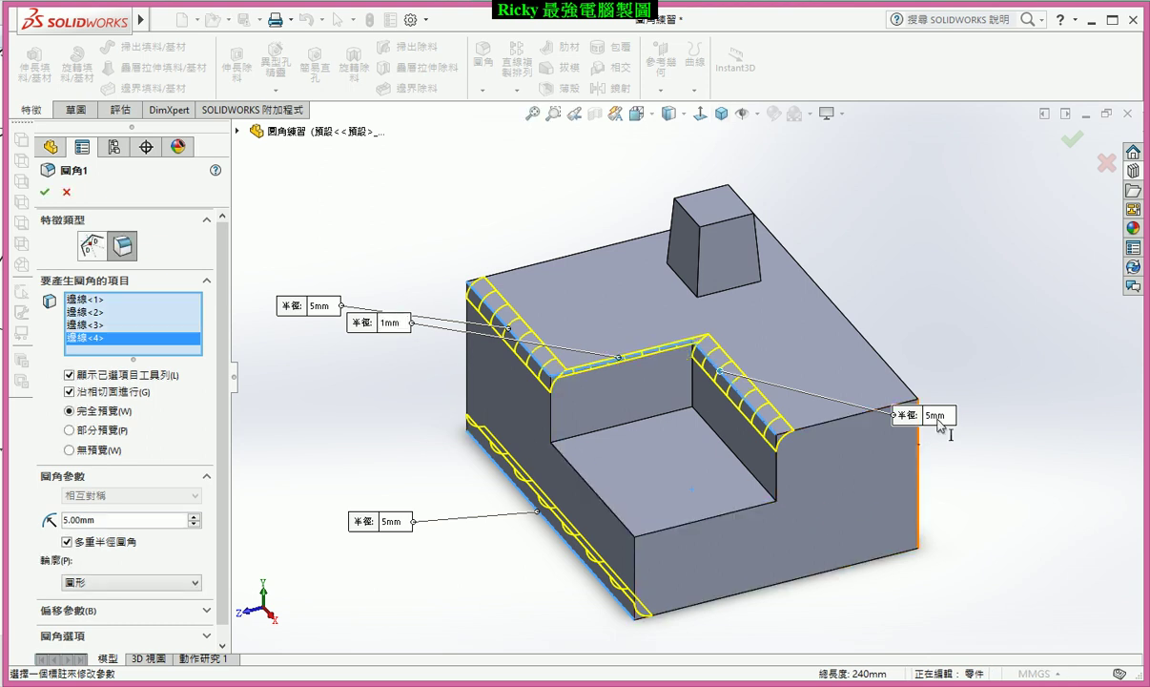
click(936, 417)
text(3)
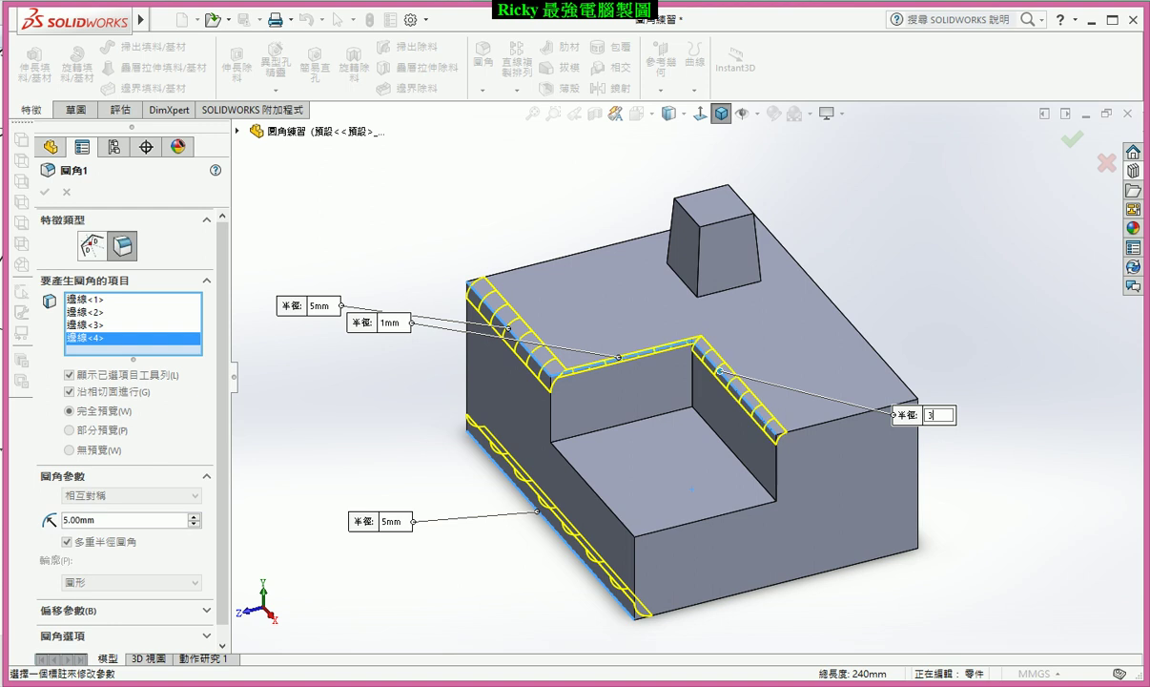
key(Return)
click(394, 522)
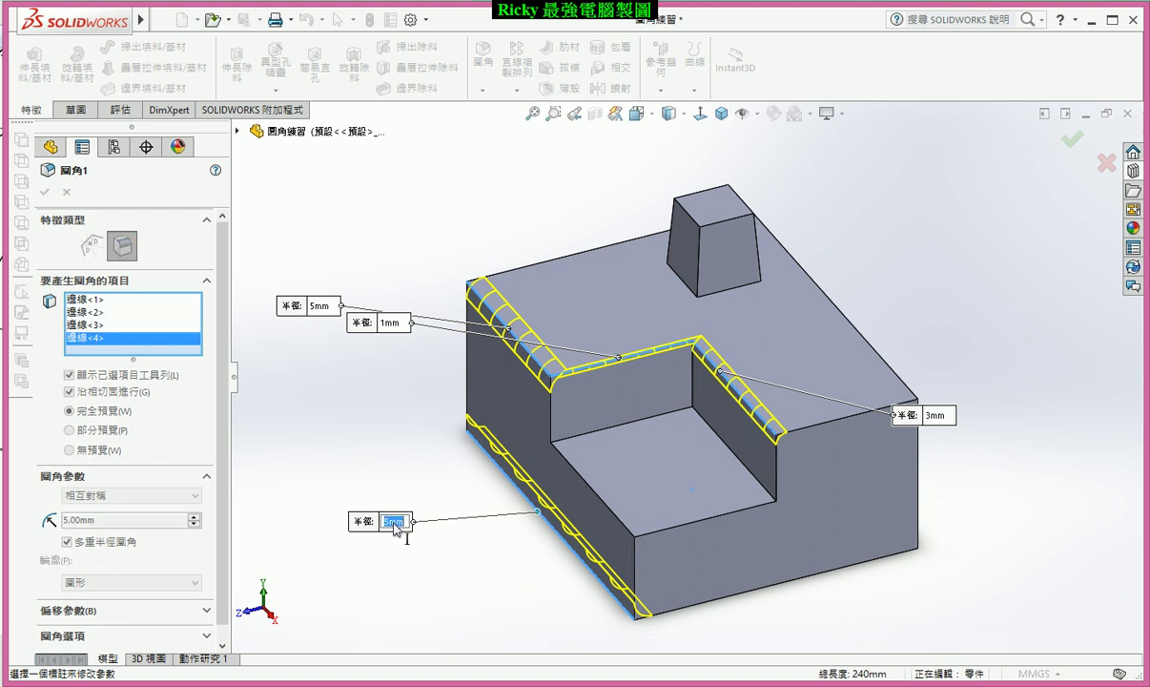
text(2)
key(Return)
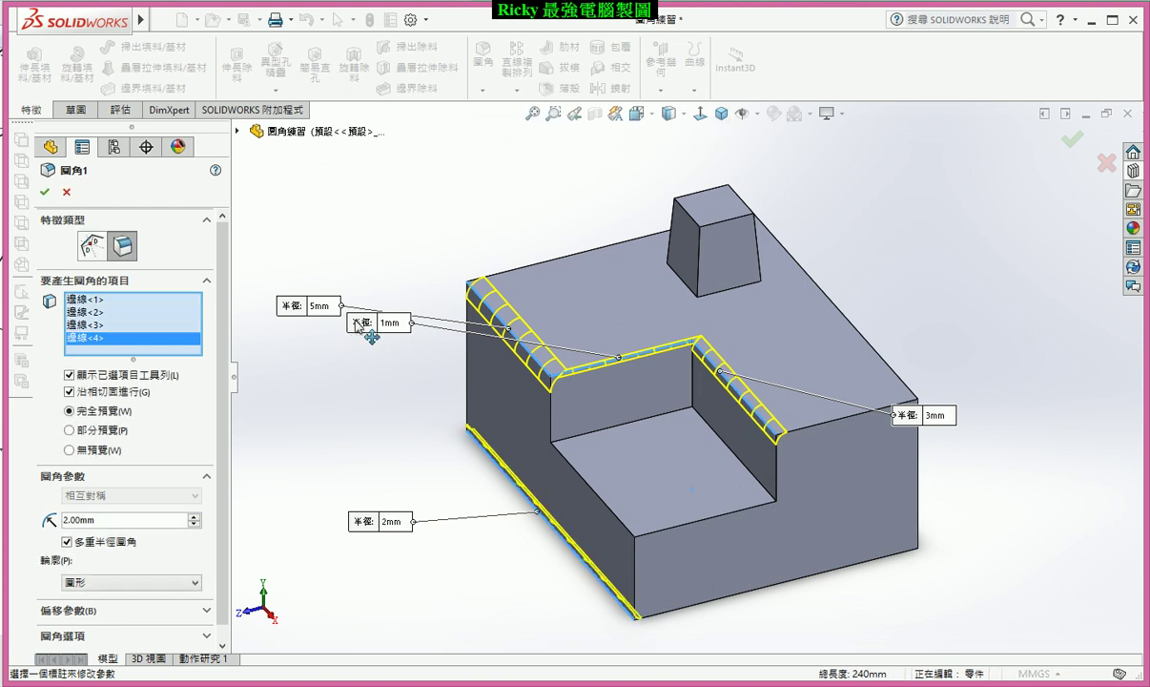
click(45, 192)
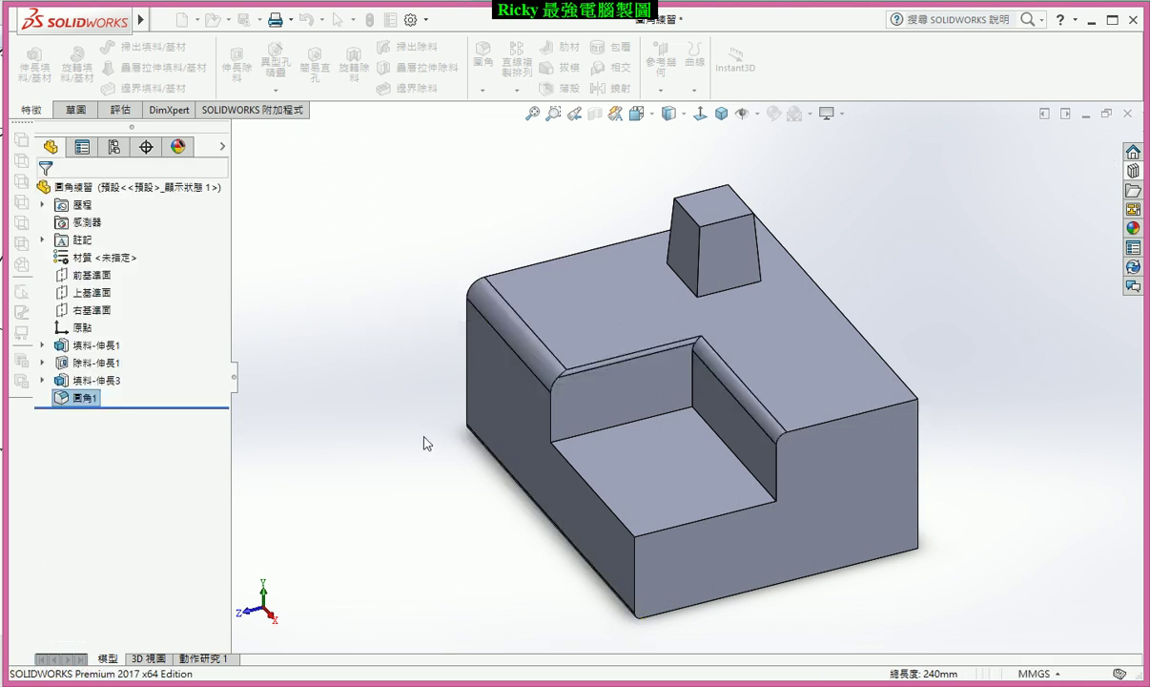
mouse_move(410, 430)
middle_down()
mouse_move(426, 450)
mouse_move(427, 429)
mouse_move(401, 419)
middle_up()
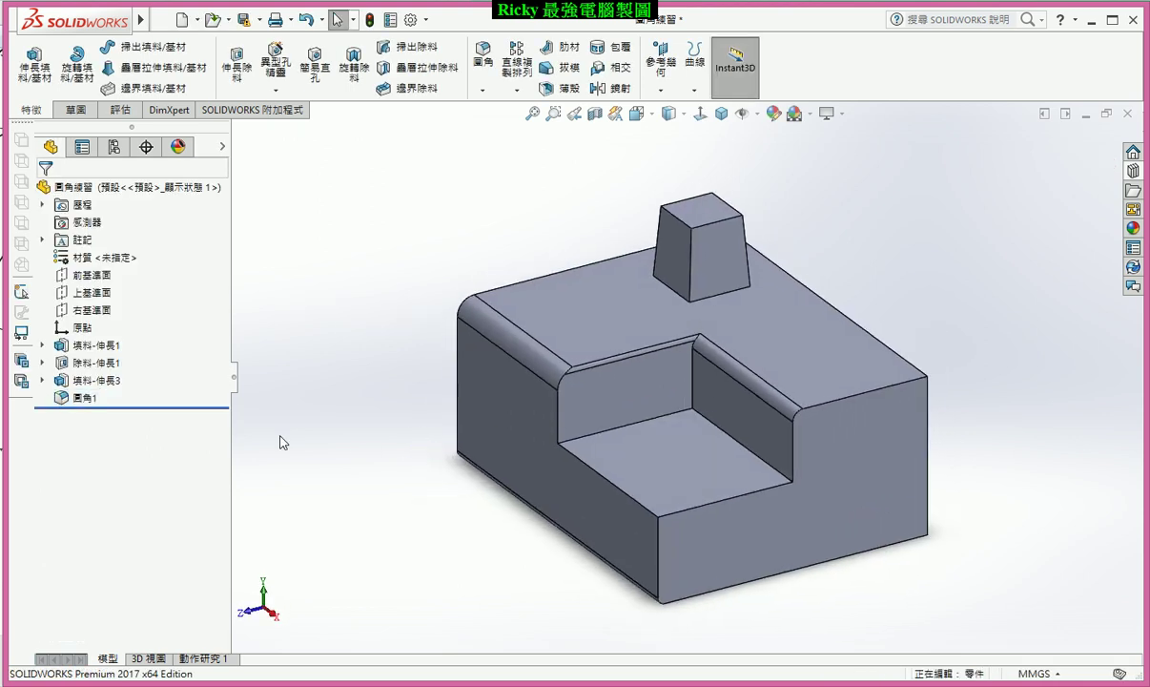
click(88, 399)
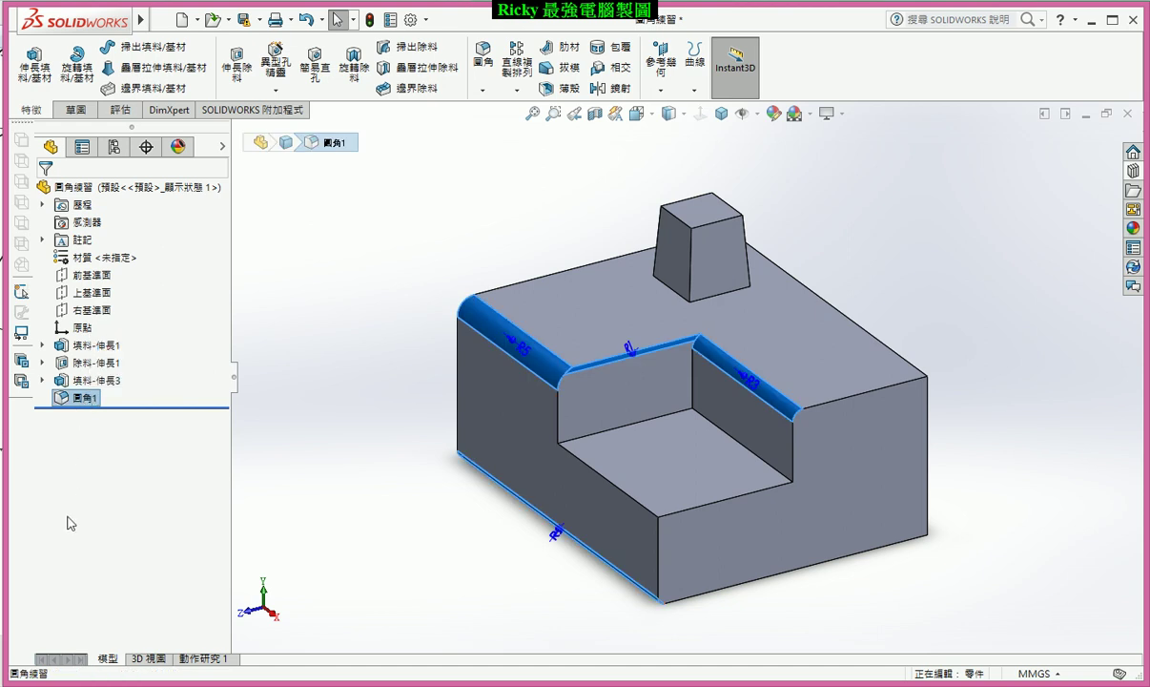
click(401, 461)
click(84, 397)
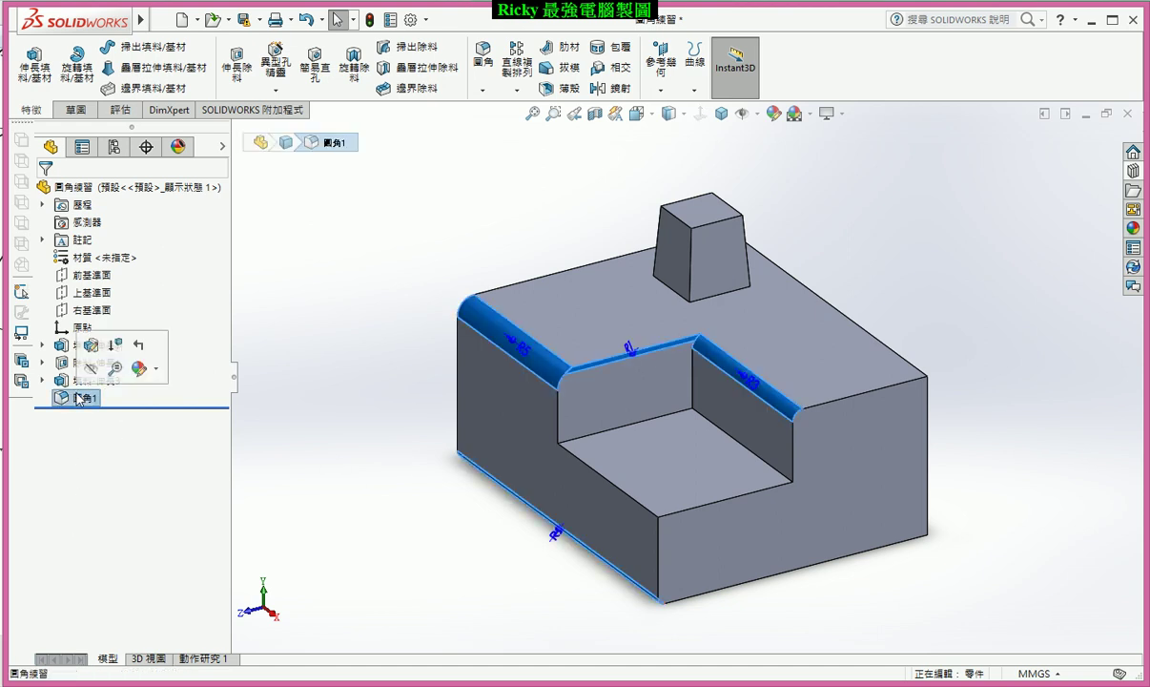
click(92, 343)
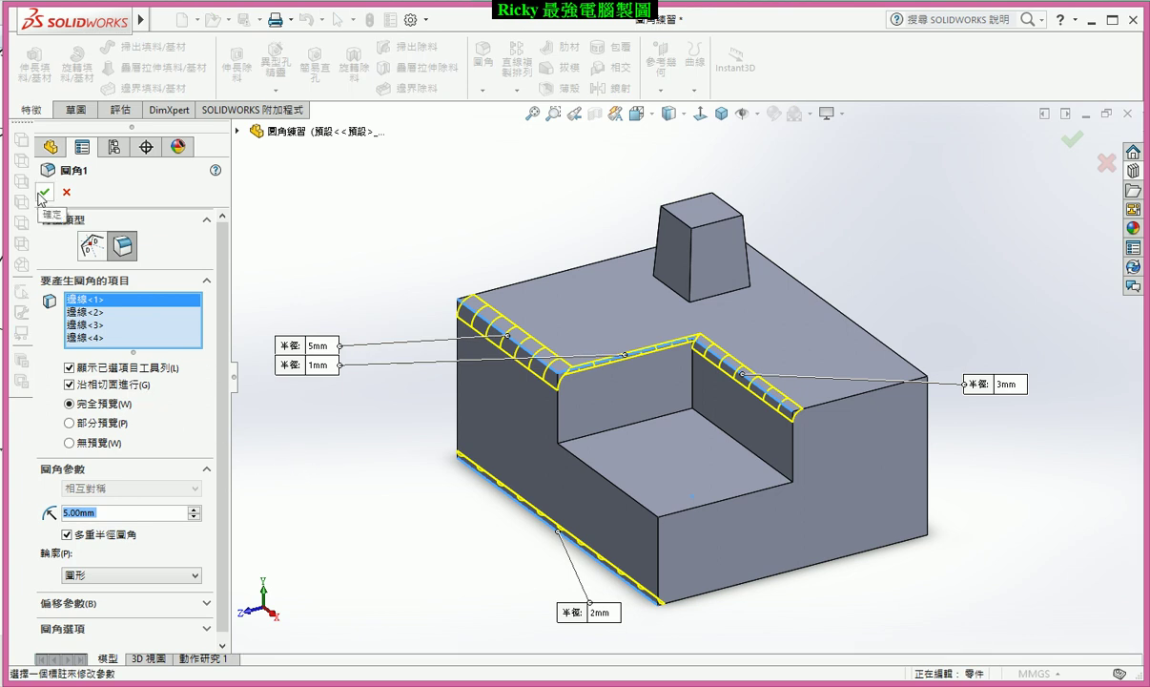
click(336, 450)
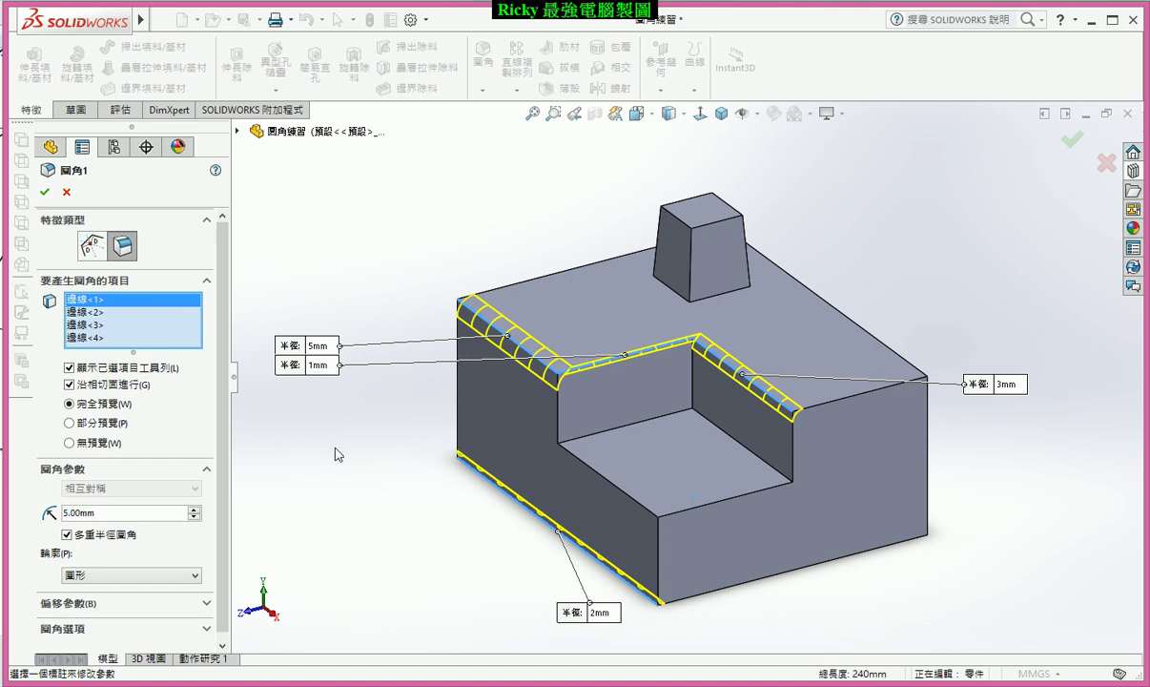
click(44, 193)
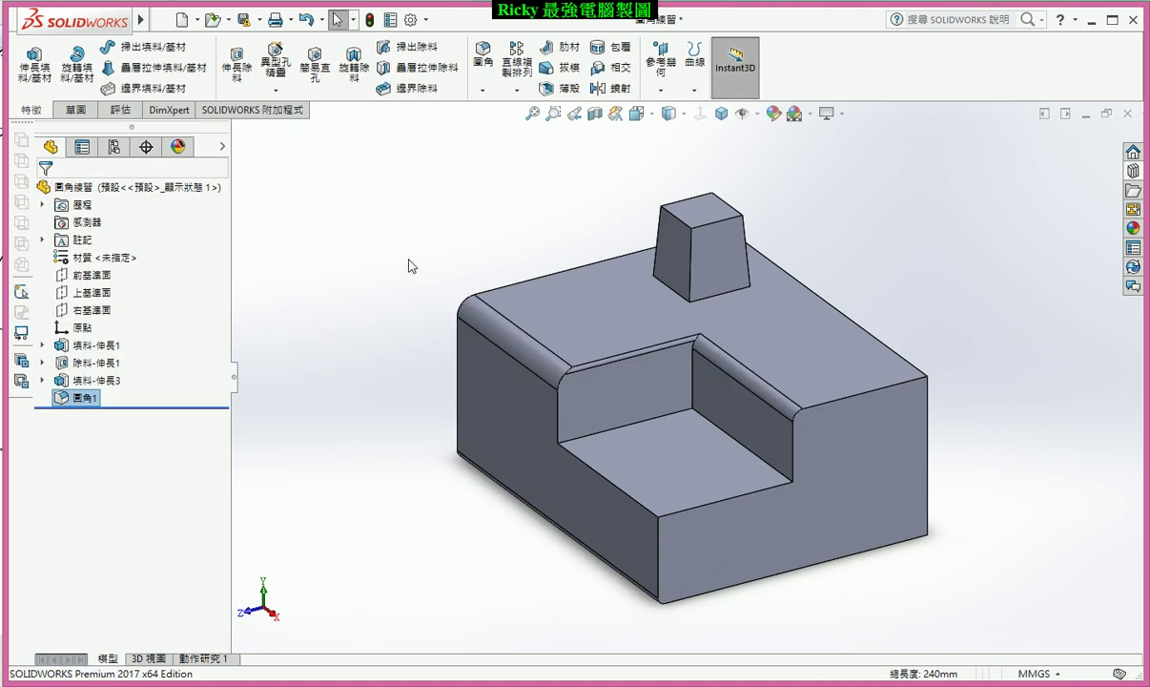
scroll(807, 210, up, 3)
scroll(508, 392, down, 5)
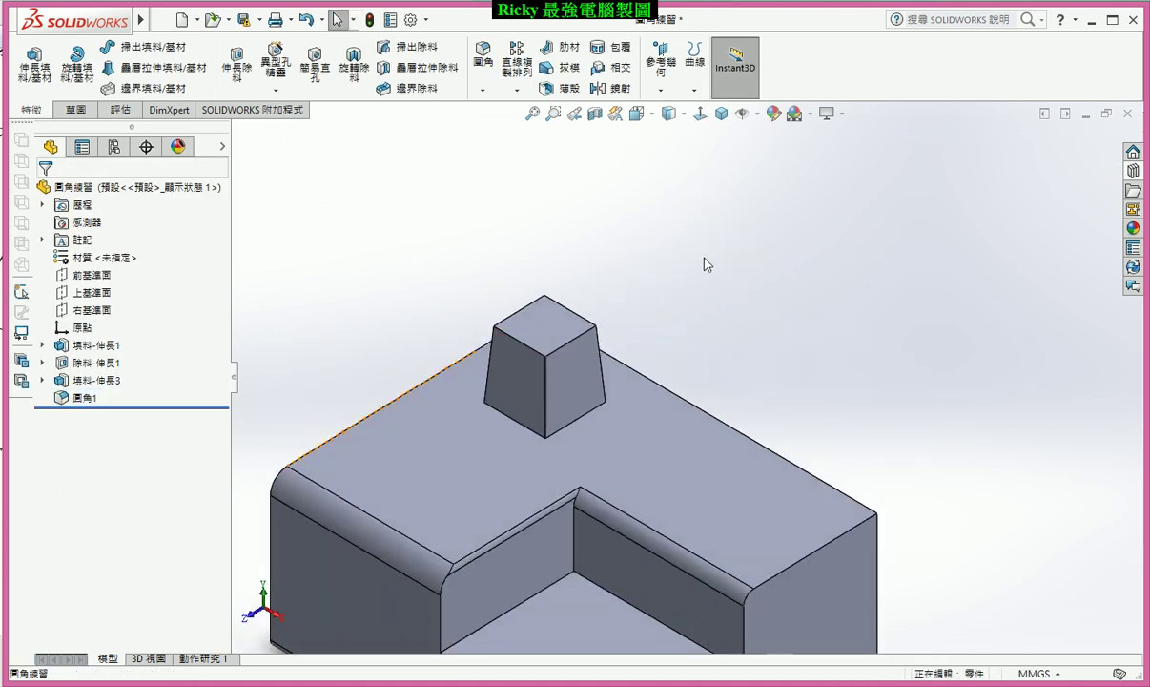
Round all four vertical edges of the tapered boss with a 5 mm fillet, 圓角2.
click(485, 53)
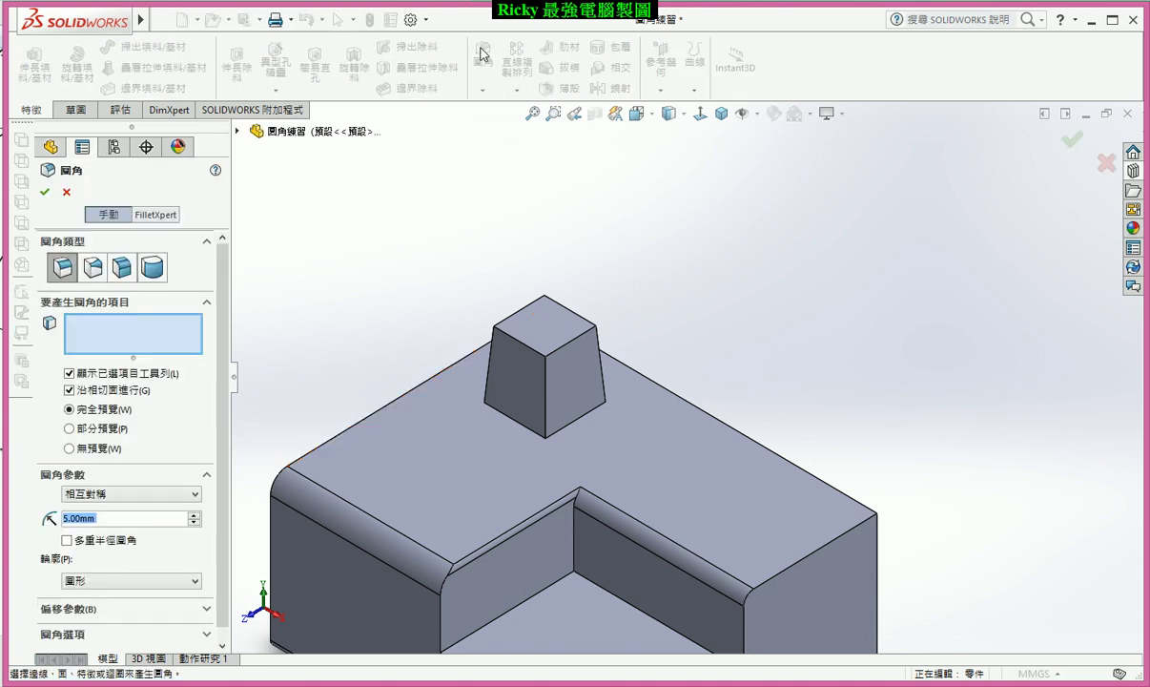
click(548, 398)
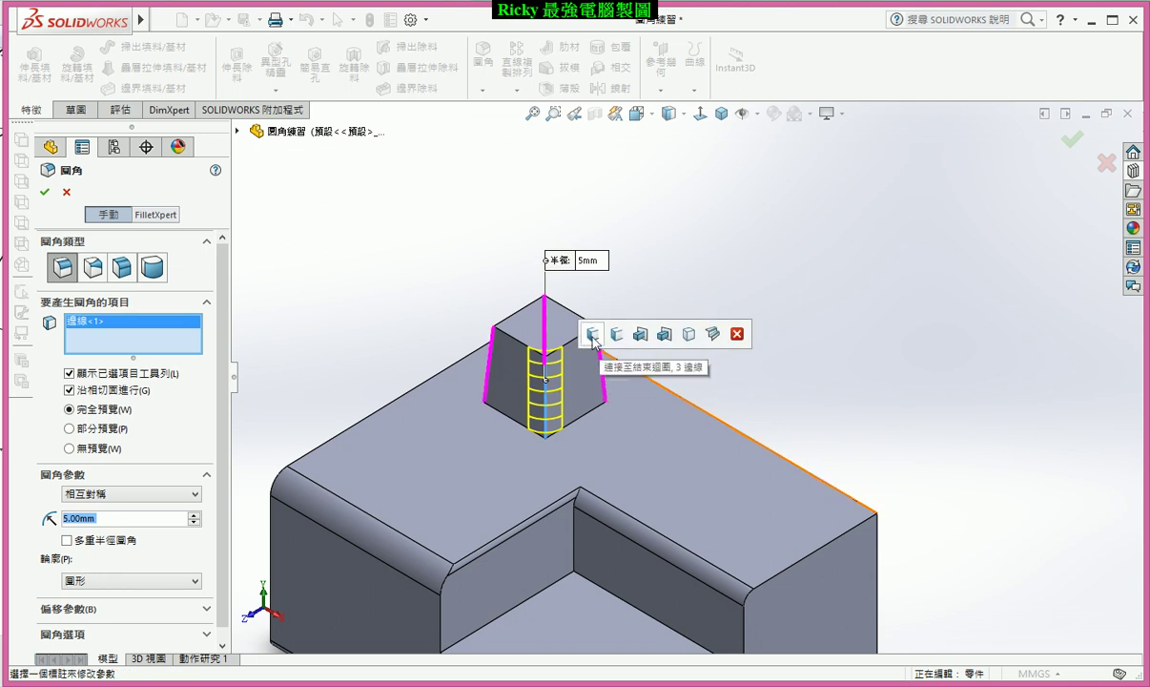
click(592, 334)
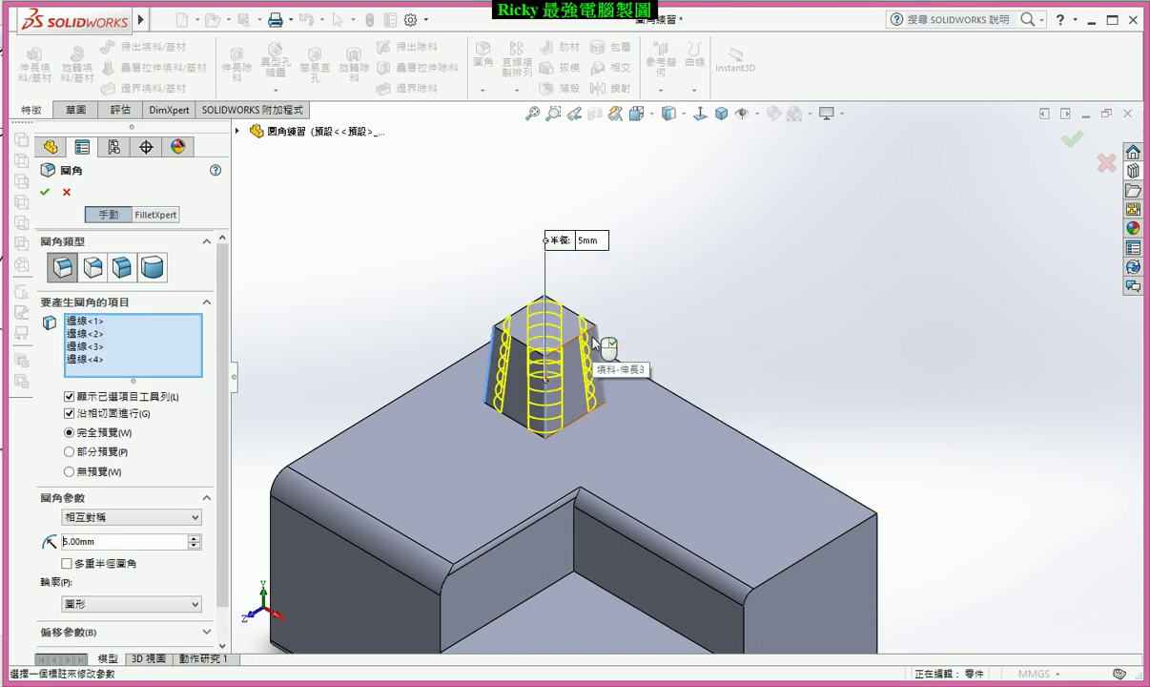
right_click(592, 340)
mouse_move(680, 329)
middle_down()
mouse_move(654, 326)
mouse_move(679, 354)
middle_up()
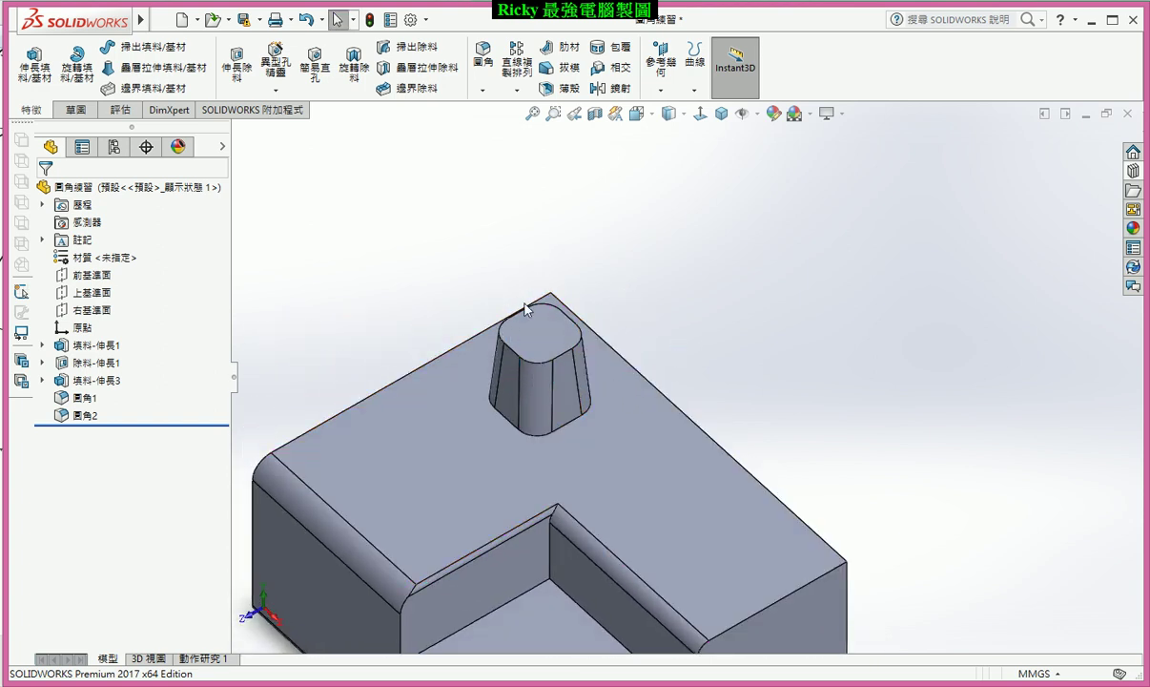
Start a new fillet, pick the boss's top and bottom edge loops, then clear the selection list.
click(484, 57)
scroll(636, 315, down, 1)
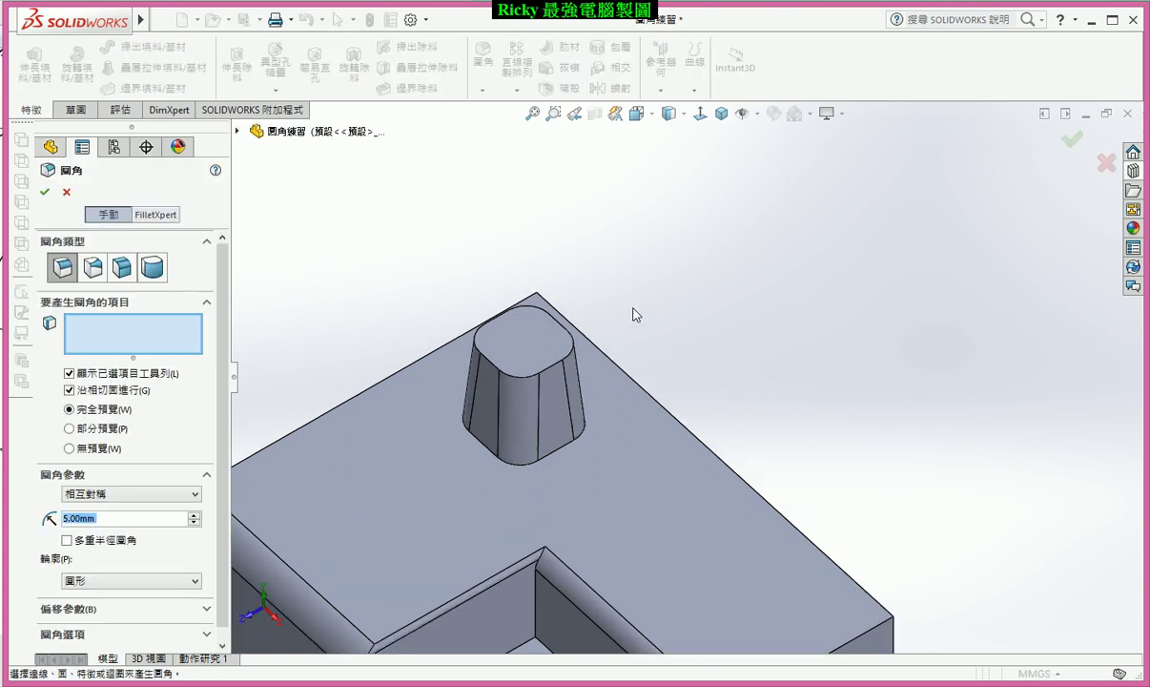
click(522, 380)
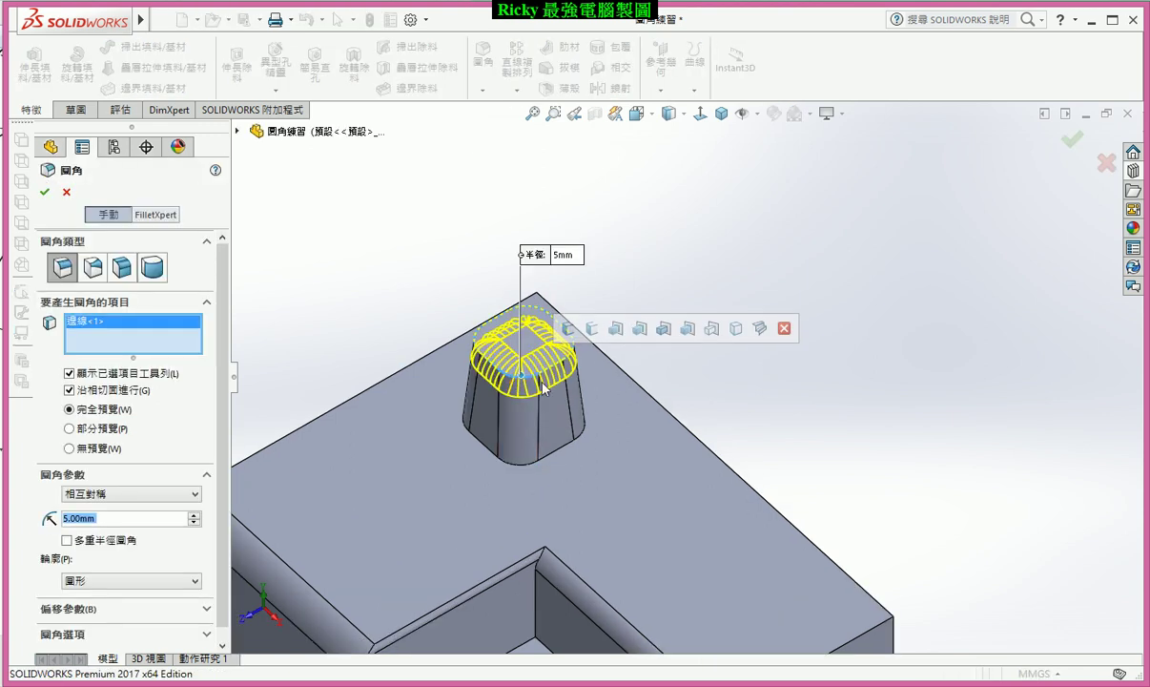
click(561, 452)
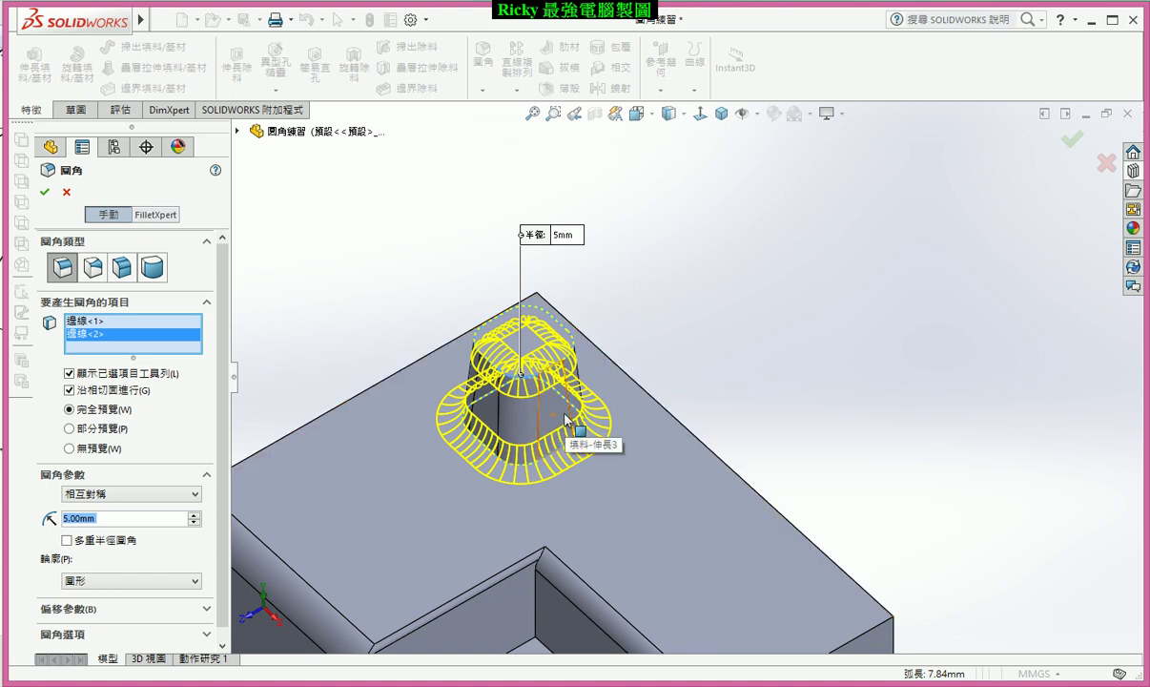
right_click(102, 334)
click(157, 354)
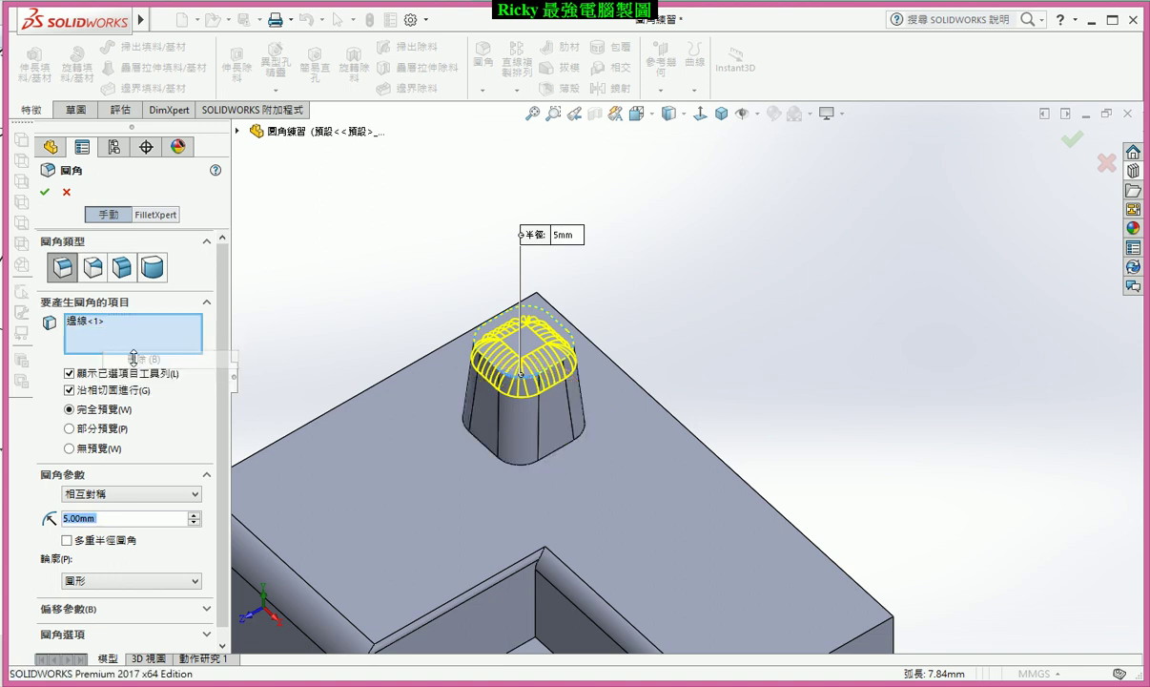
right_click(87, 322)
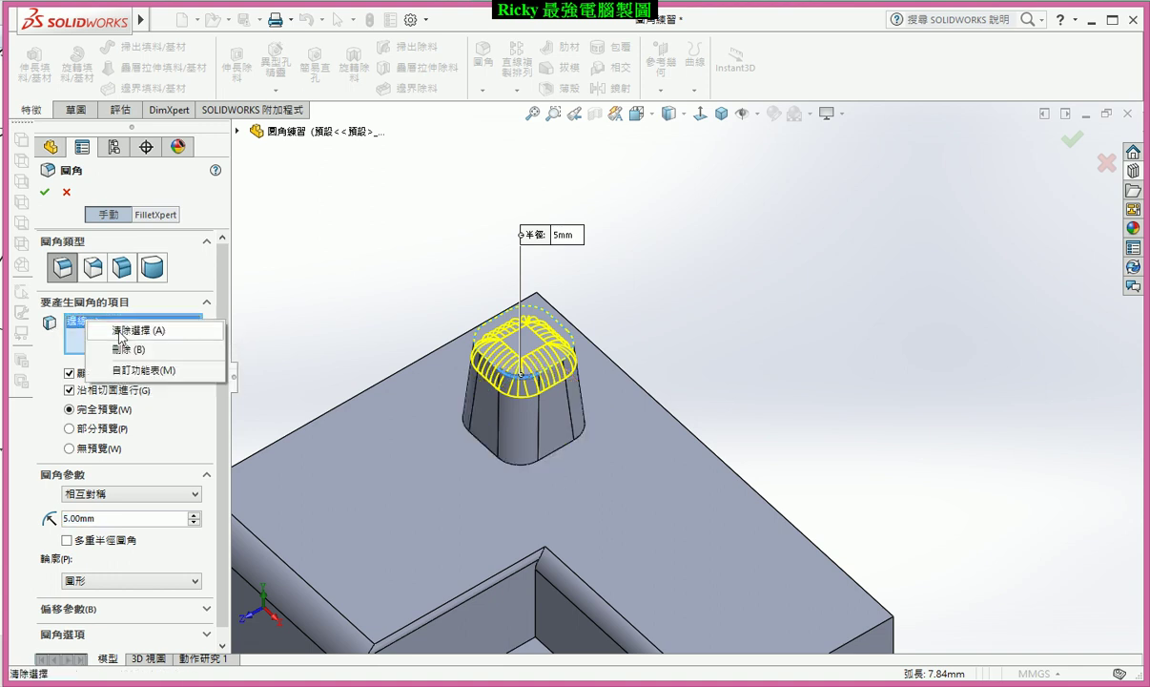
click(124, 331)
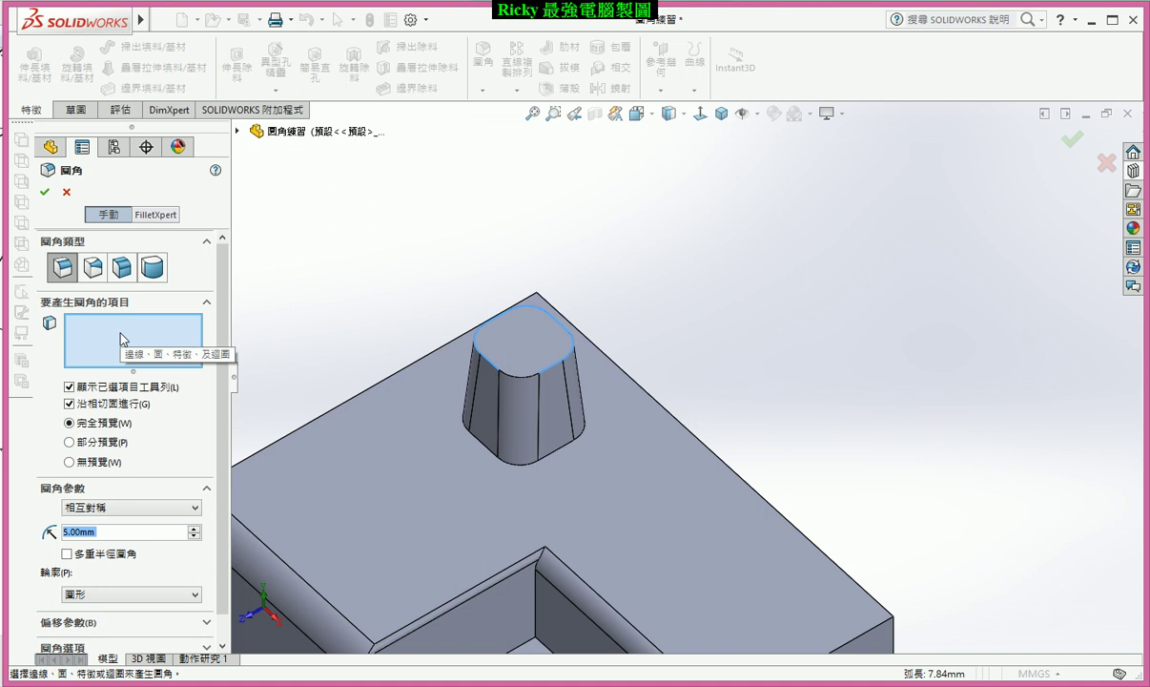
click(131, 330)
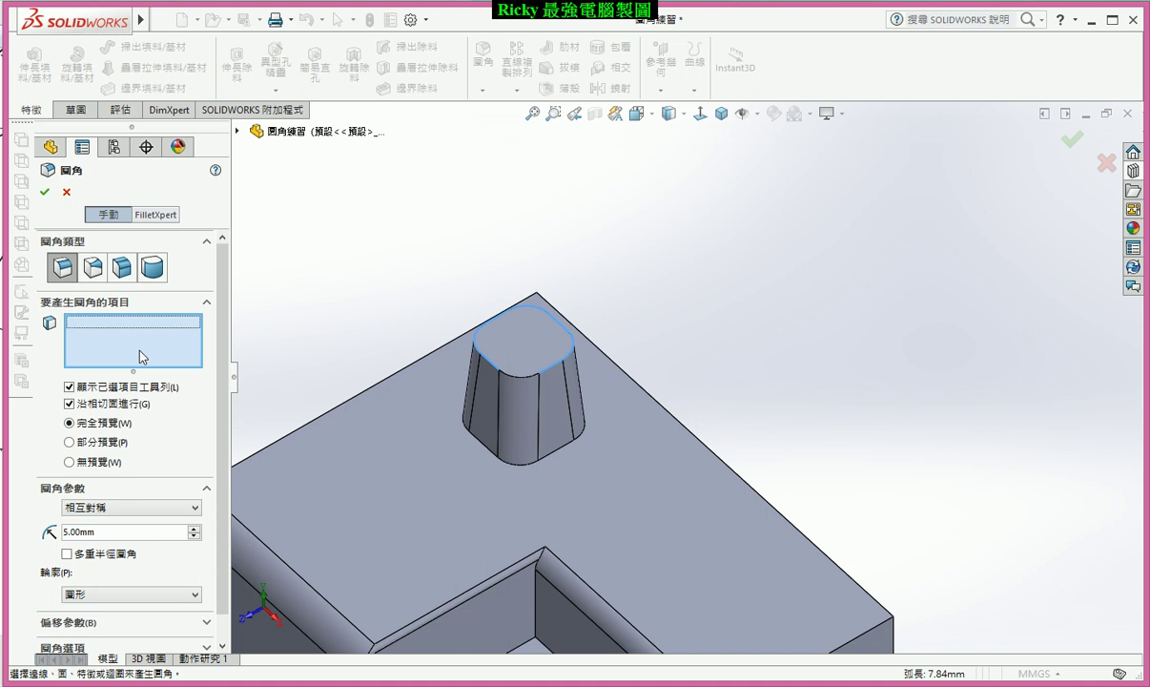
Apply a 5 mm face fillet, 圓角3, to the boss top face, boss side face and pocket floor.
click(561, 351)
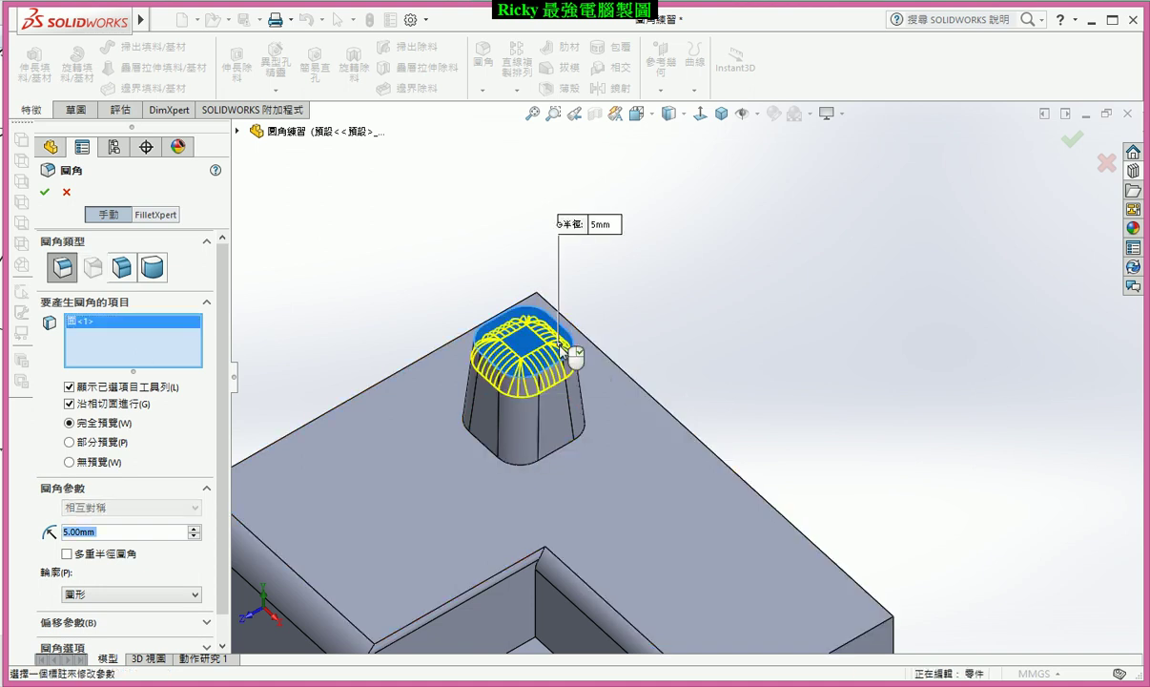
click(561, 430)
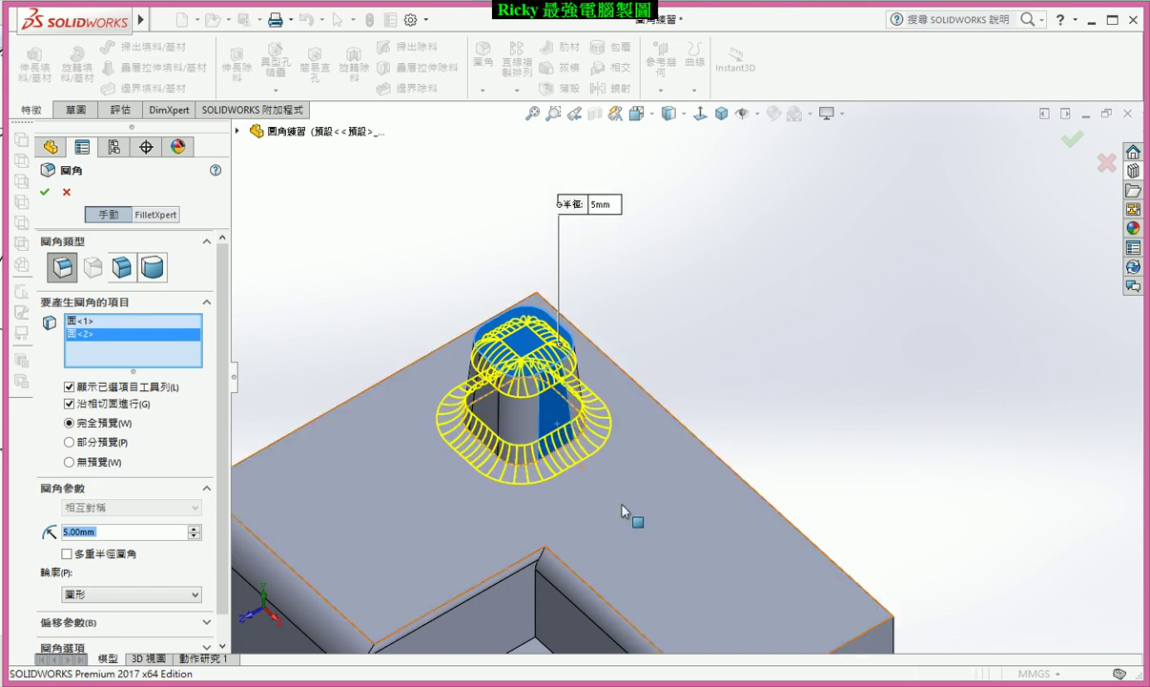
scroll(586, 475, up, 3)
scroll(637, 539, down, 2)
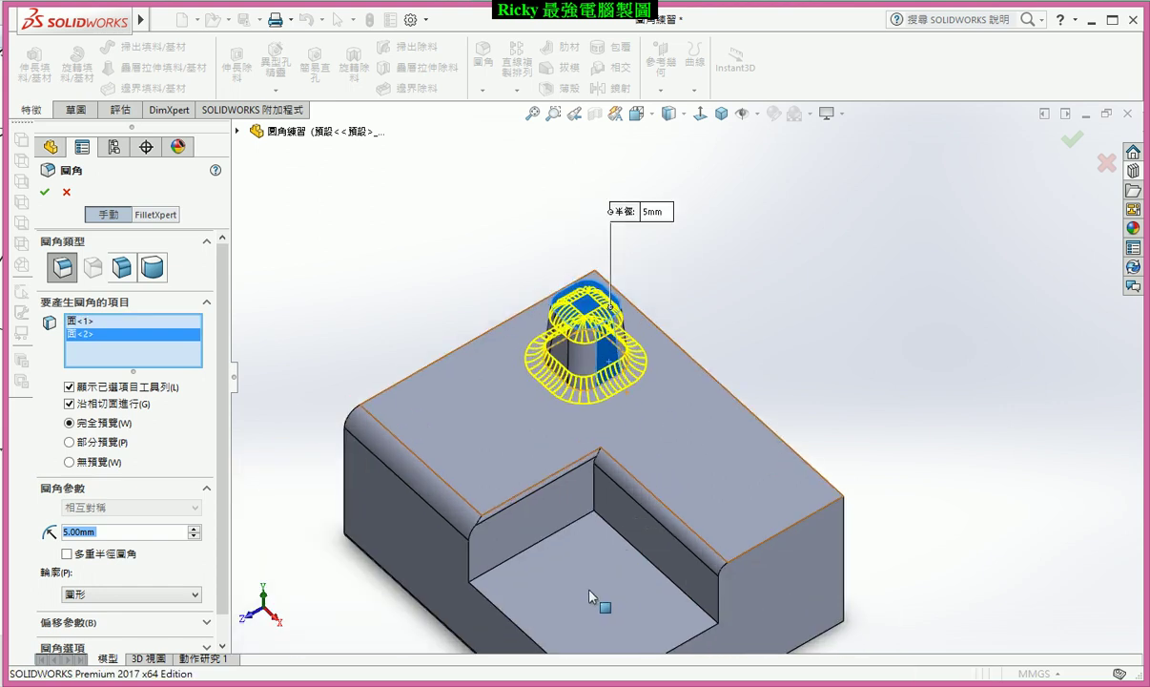
click(570, 561)
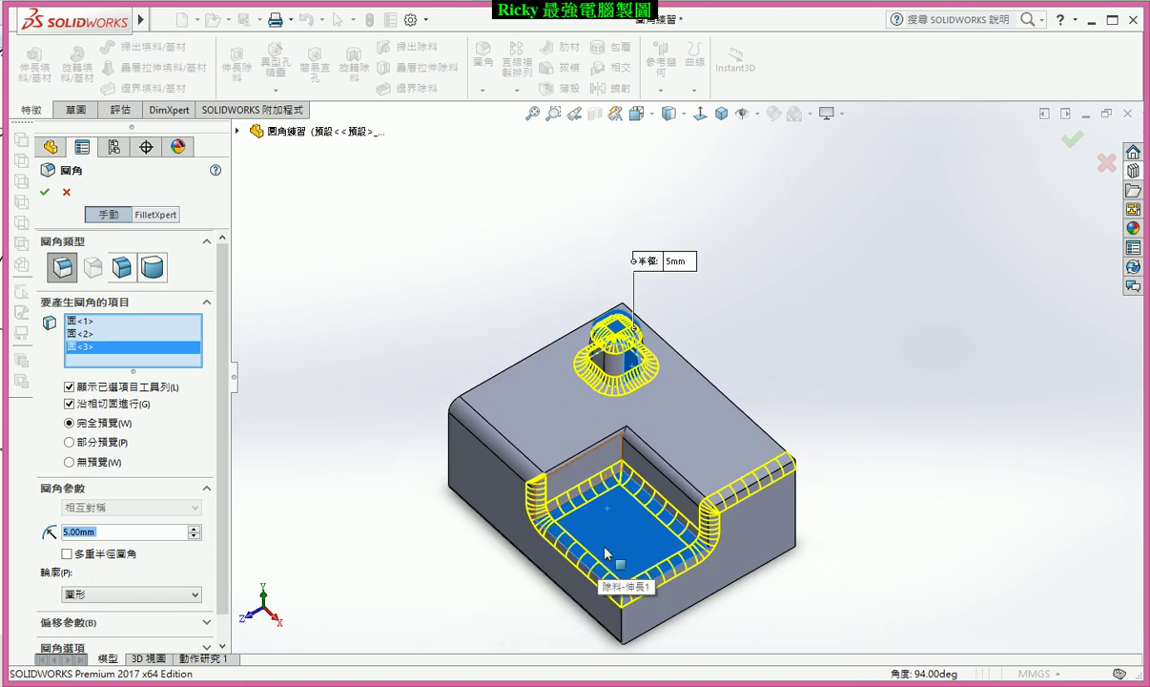
ctrl+middle_drag(569, 514, 605, 435)
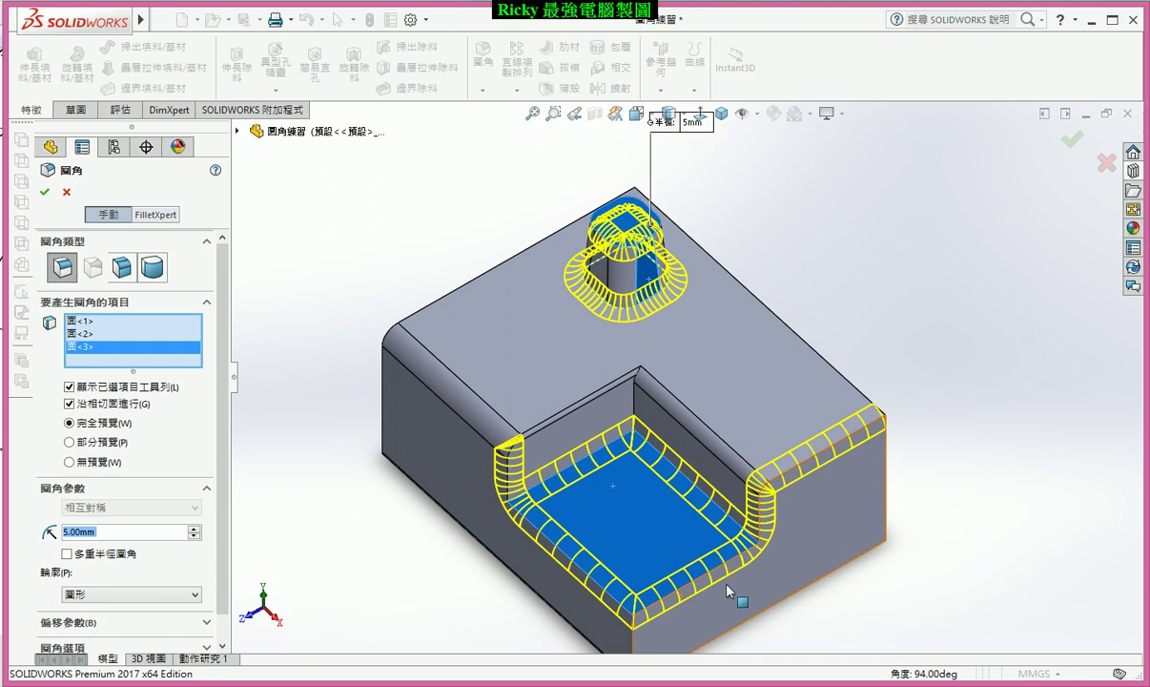
scroll(763, 558, down, 2)
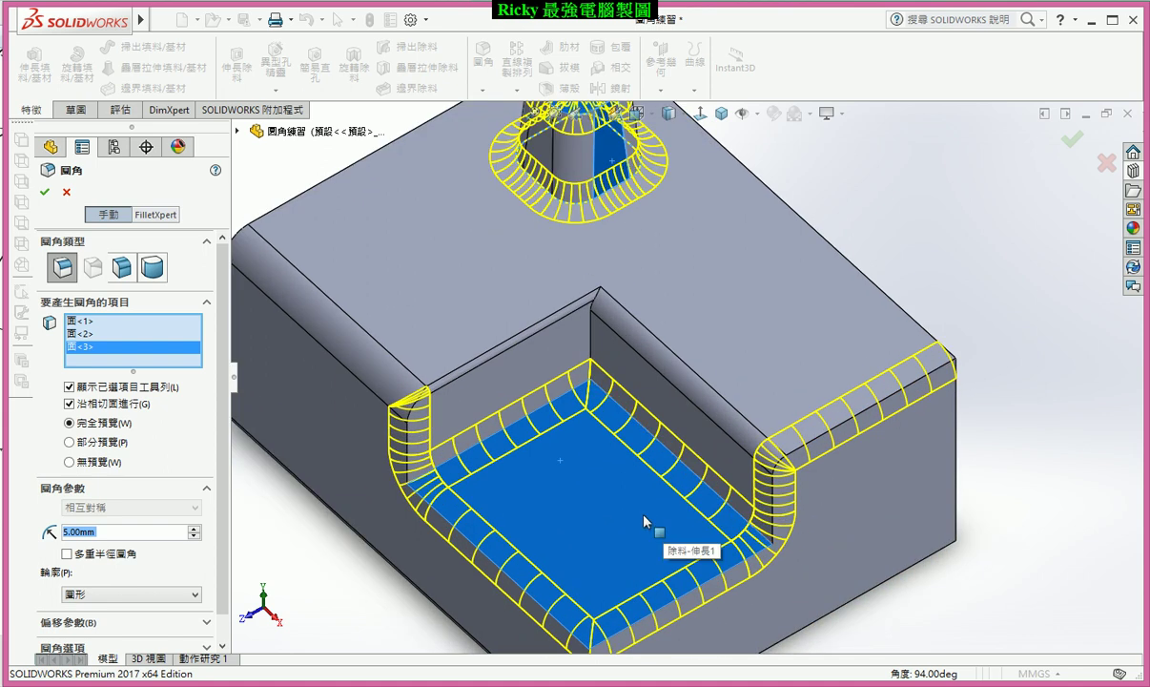
key(f)
scroll(696, 280, down, 2)
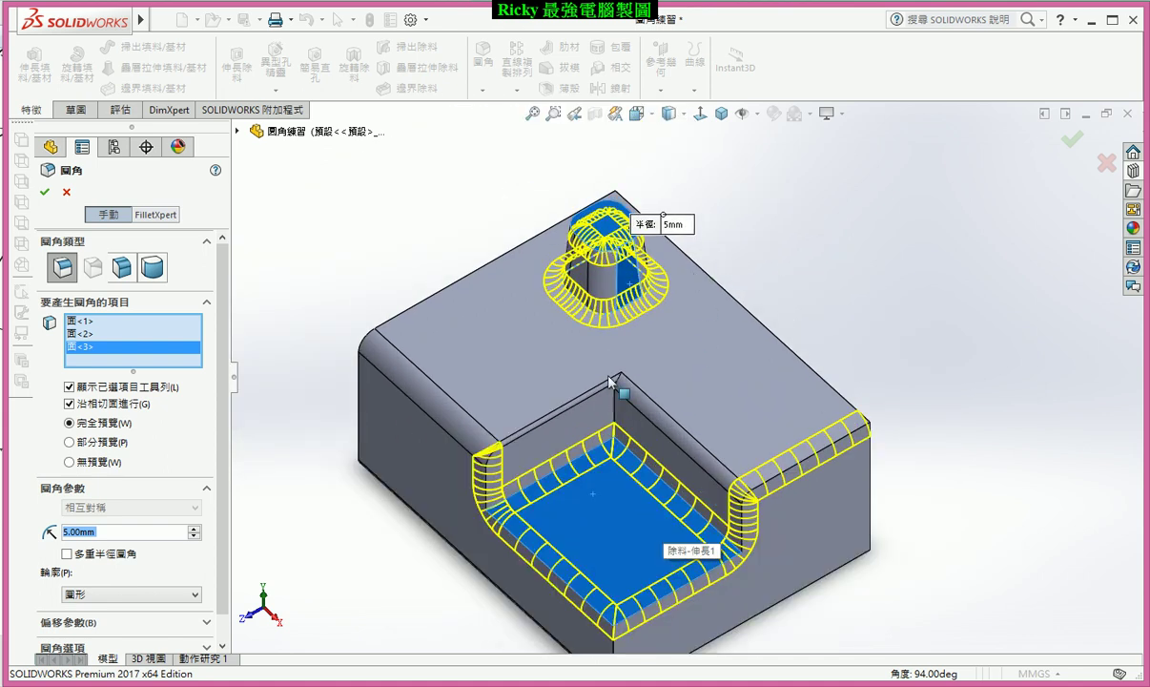
click(44, 191)
Reopen 圓角1 for editing and switch between Partial preview and Full preview of its radii.
click(396, 296)
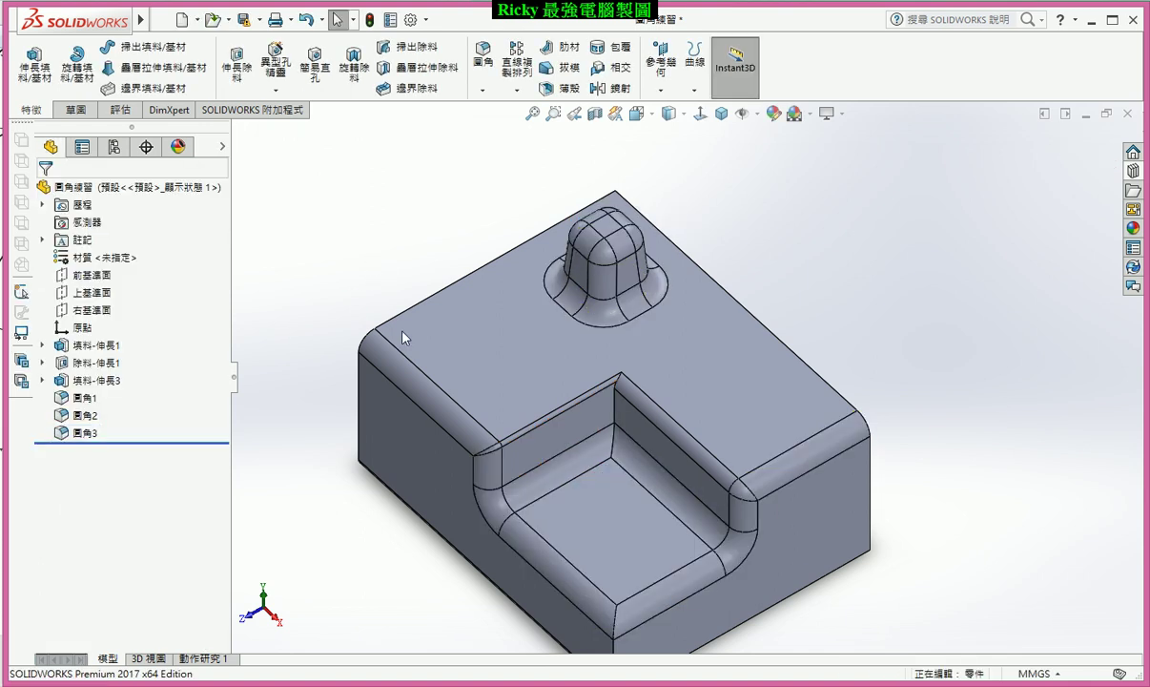
scroll(458, 305, up, 2)
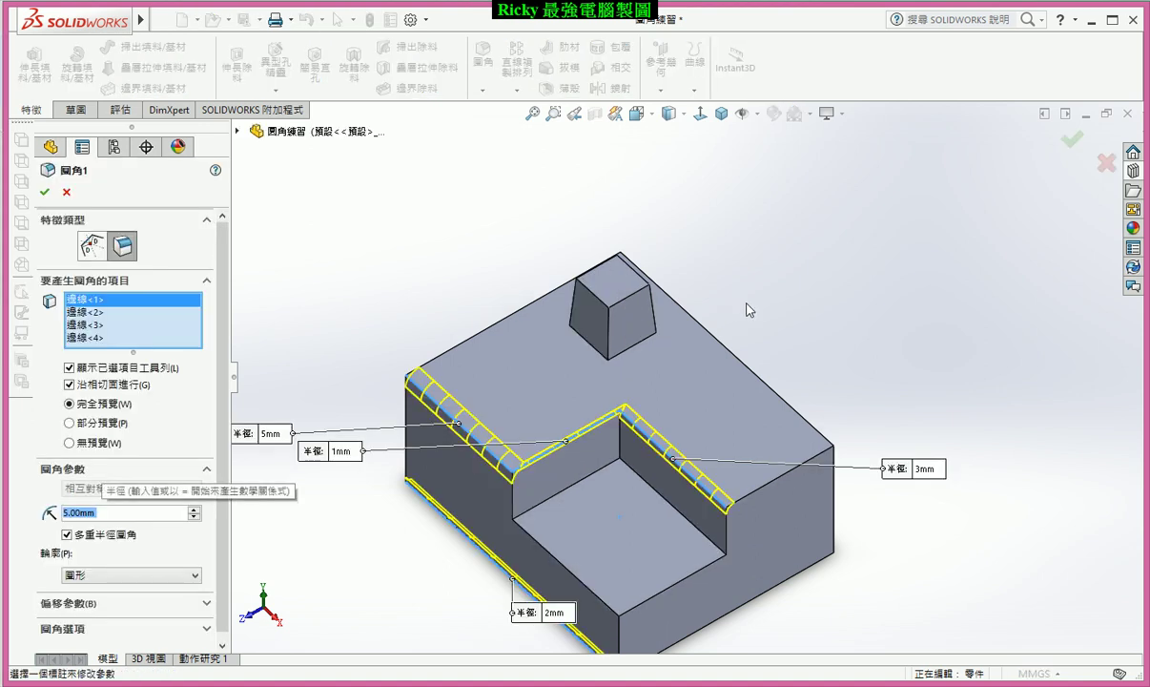
click(69, 422)
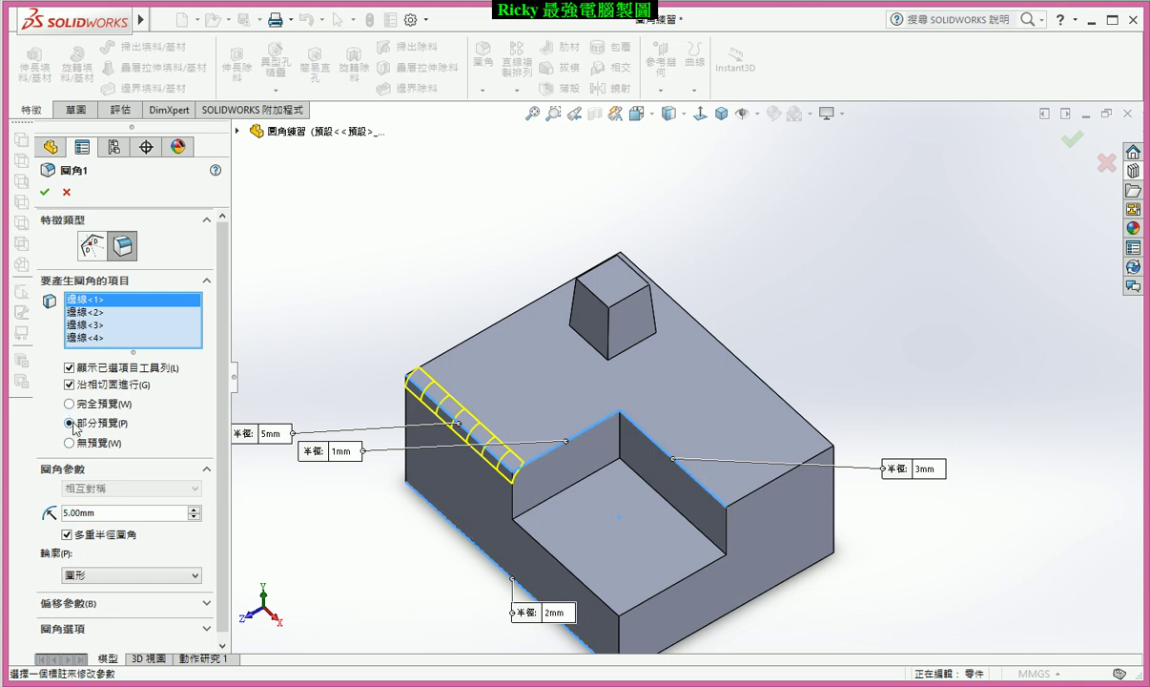
click(69, 404)
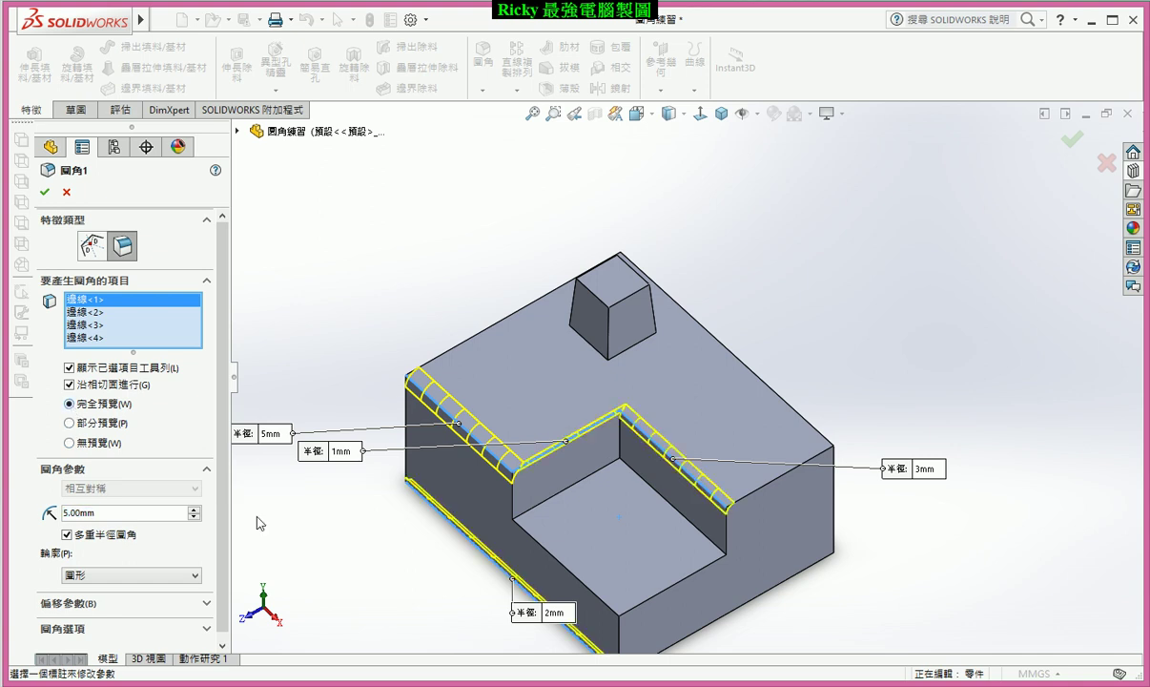